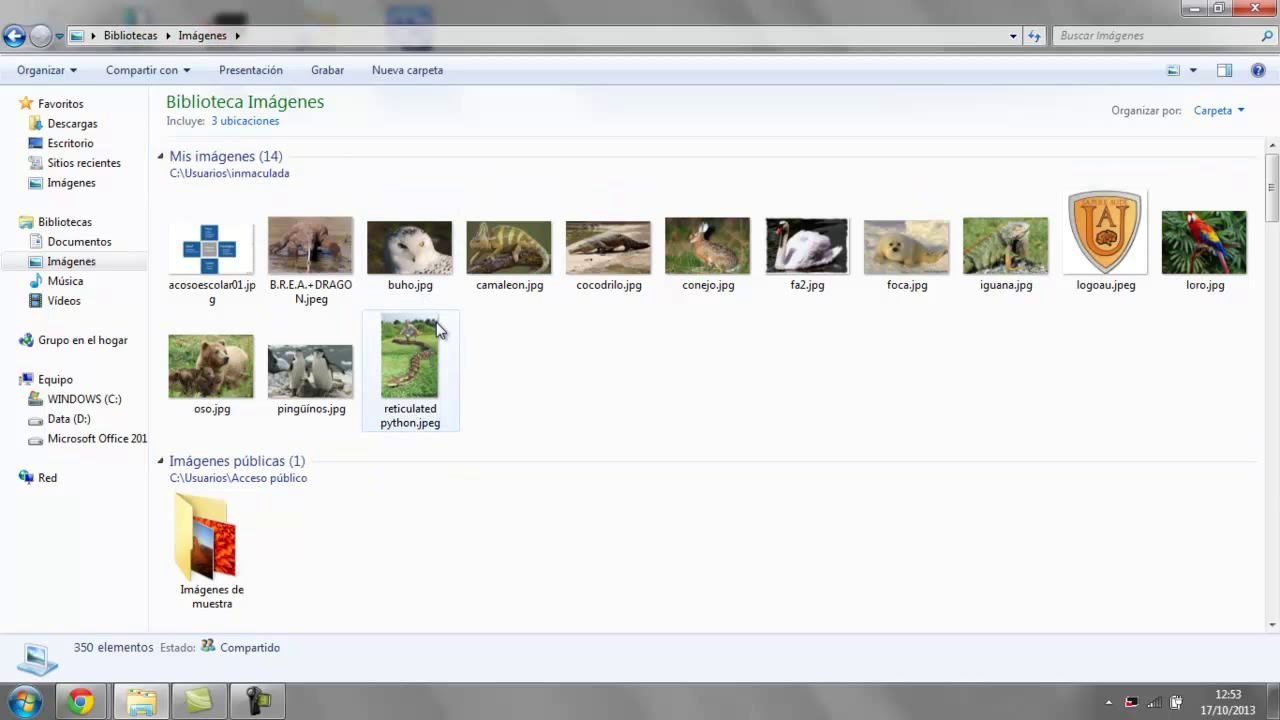
{"action": "left_click", "coordinate": [1264, 10]}
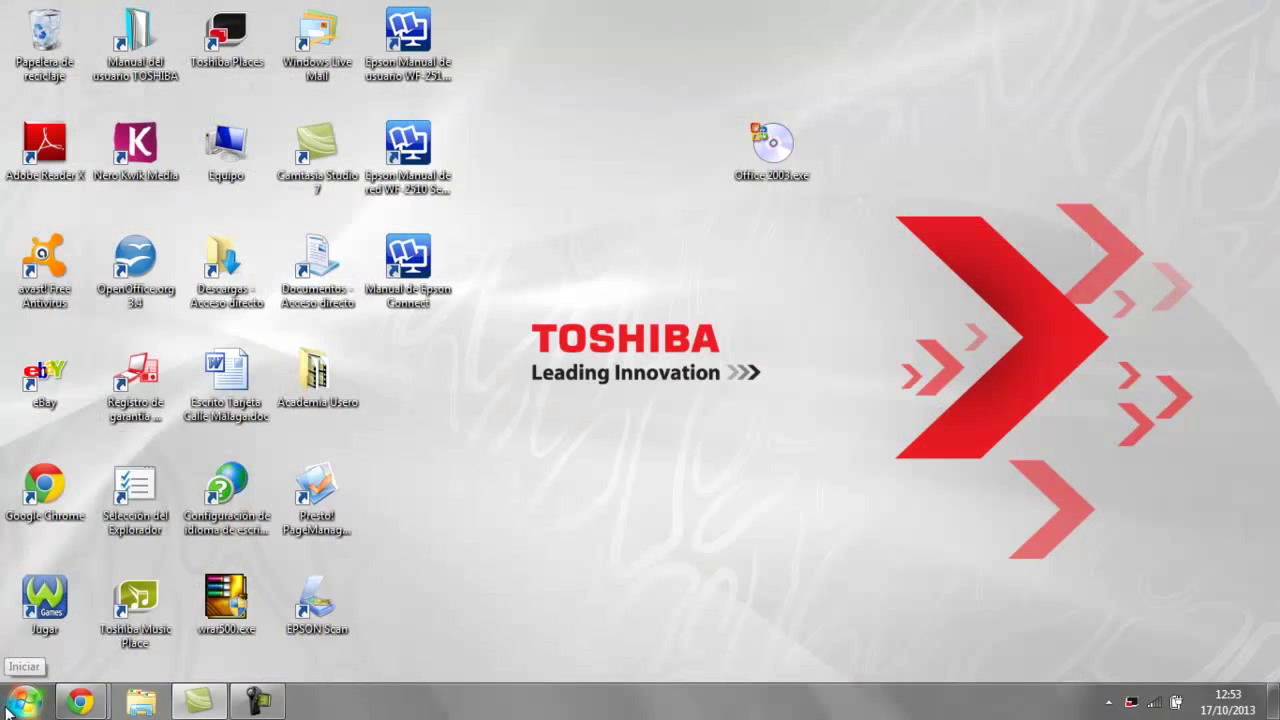
{"action": "left_click", "coordinate": [10, 710]}
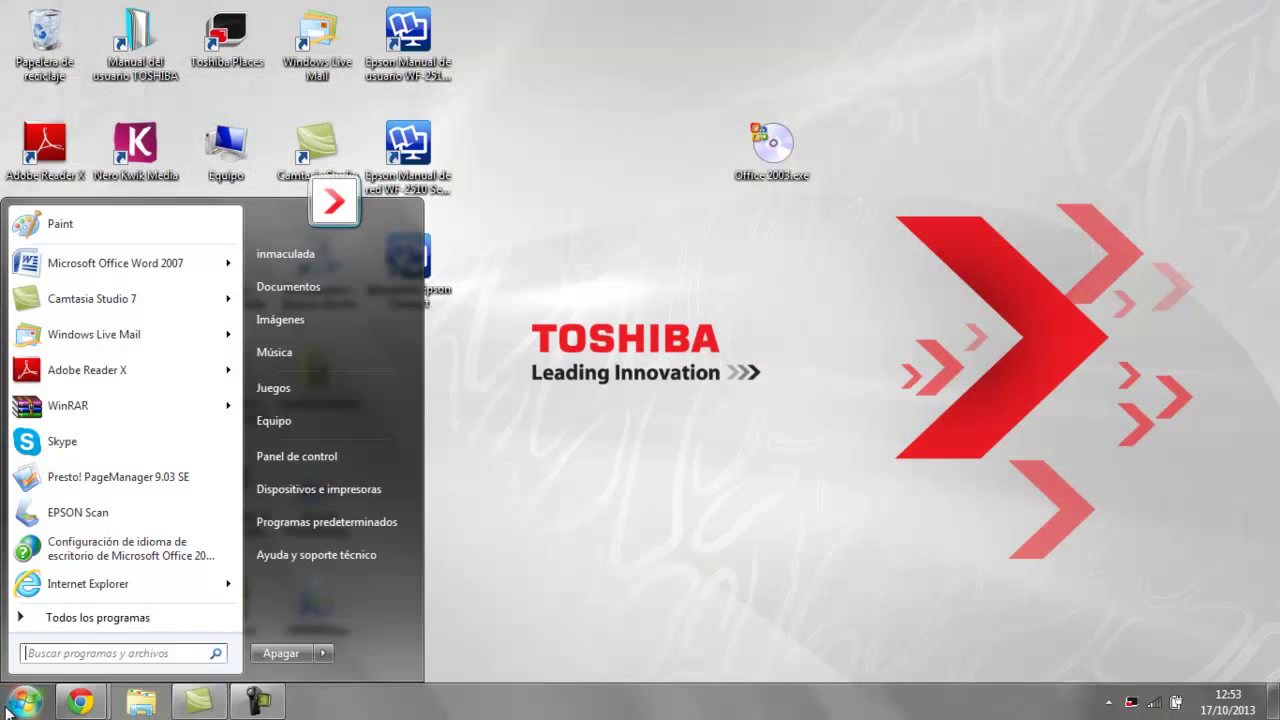
{"action": "left_click", "coordinate": [297, 322]}
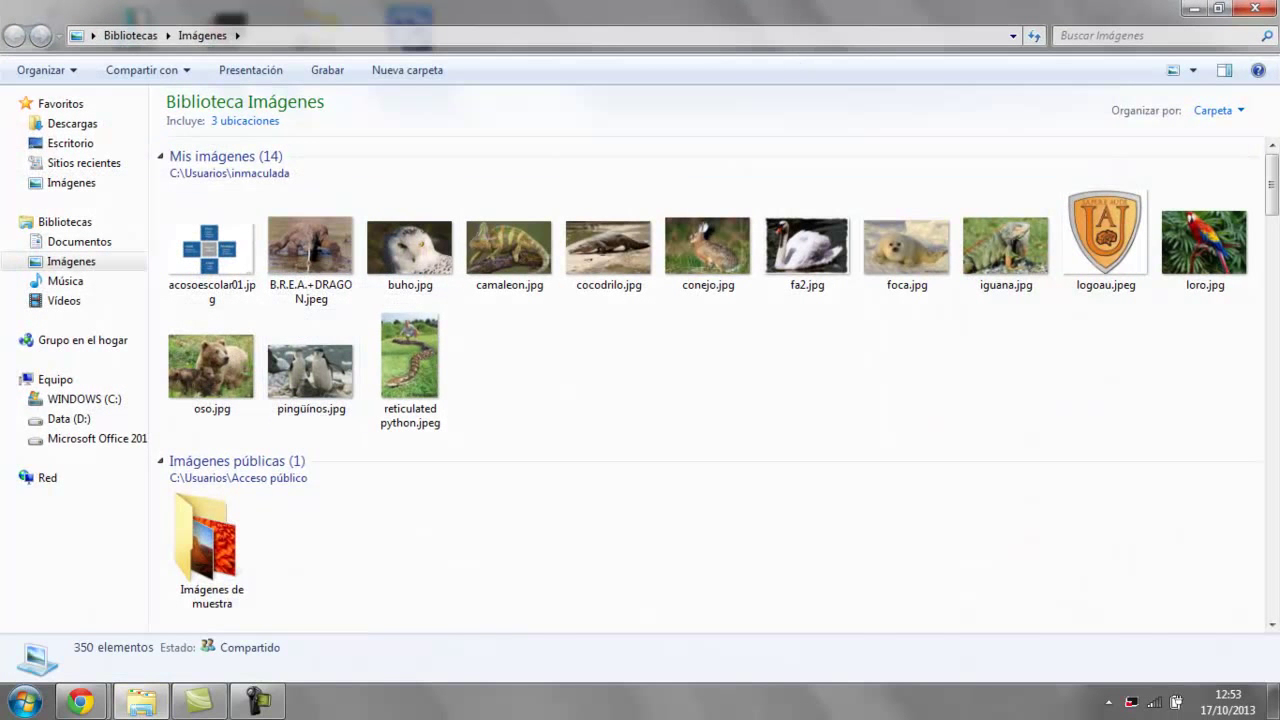
{"action": "left_click", "coordinate": [1255, 8]}
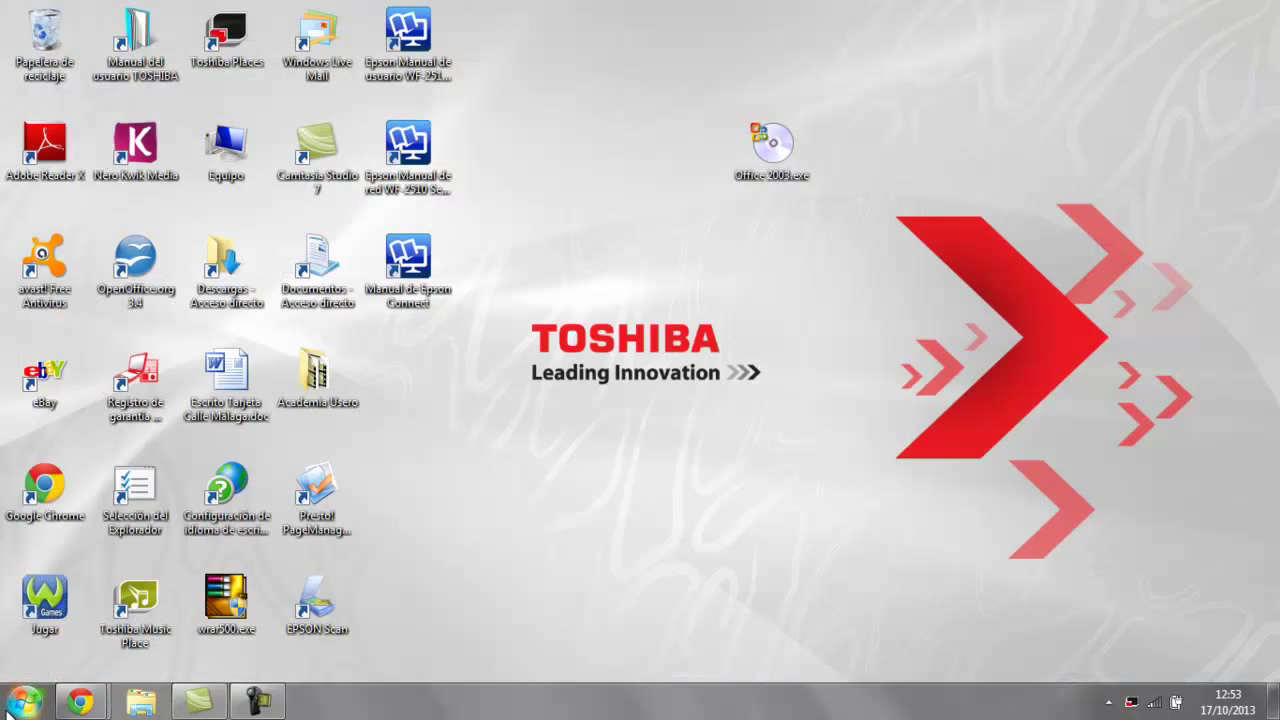
Step: Open the Mis imágenes folder inside the personal user folder
{"action": "left_click", "coordinate": [25, 700]}
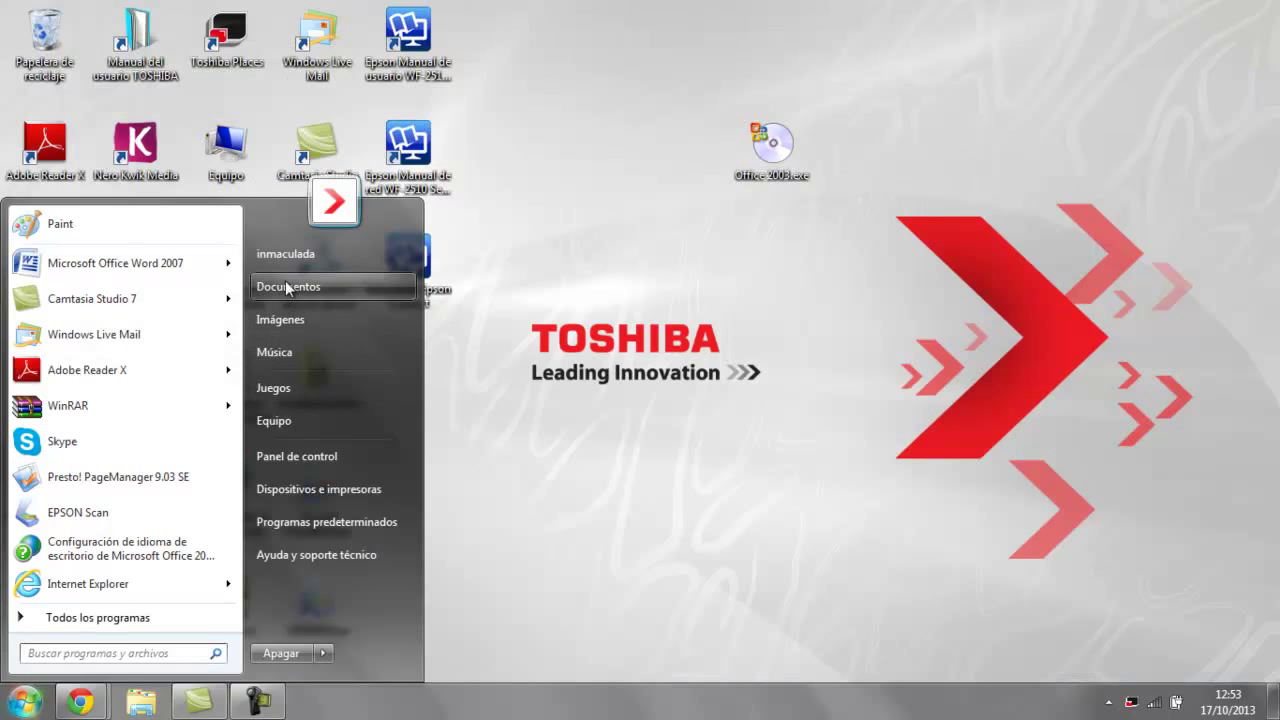
{"action": "left_click", "coordinate": [295, 255]}
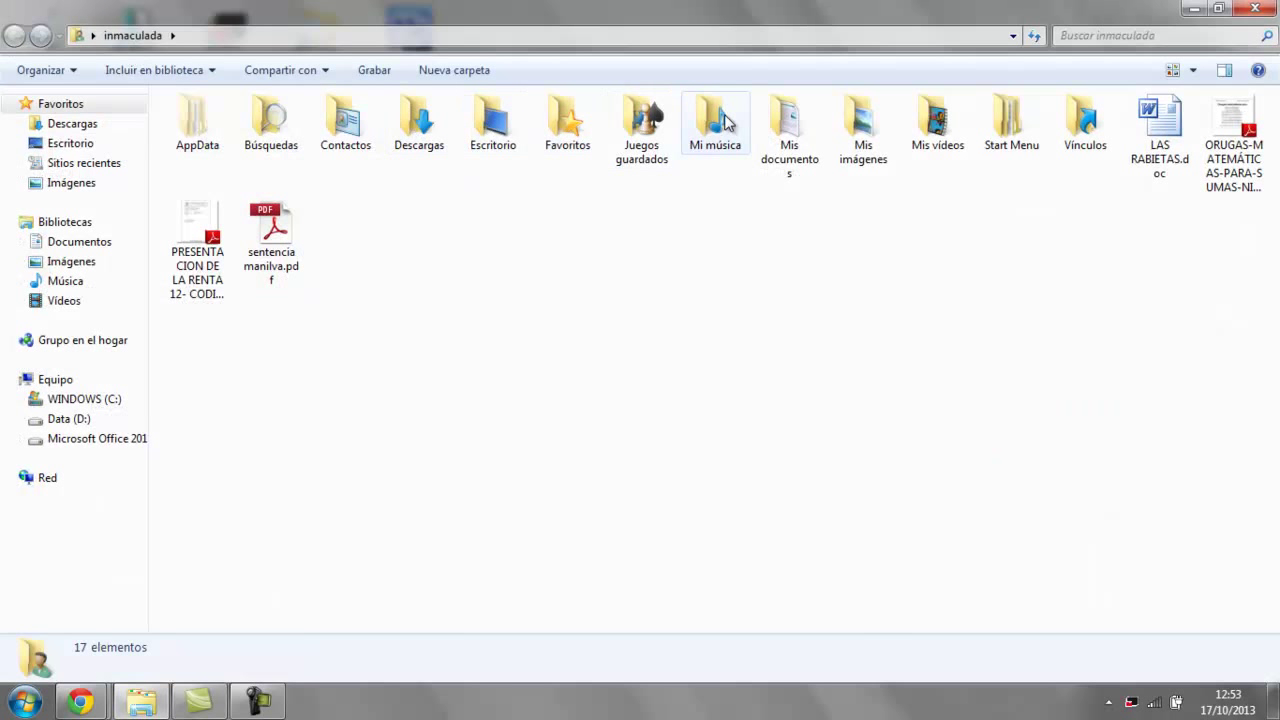
{"action": "mouse_move", "coordinate": [866, 116]}
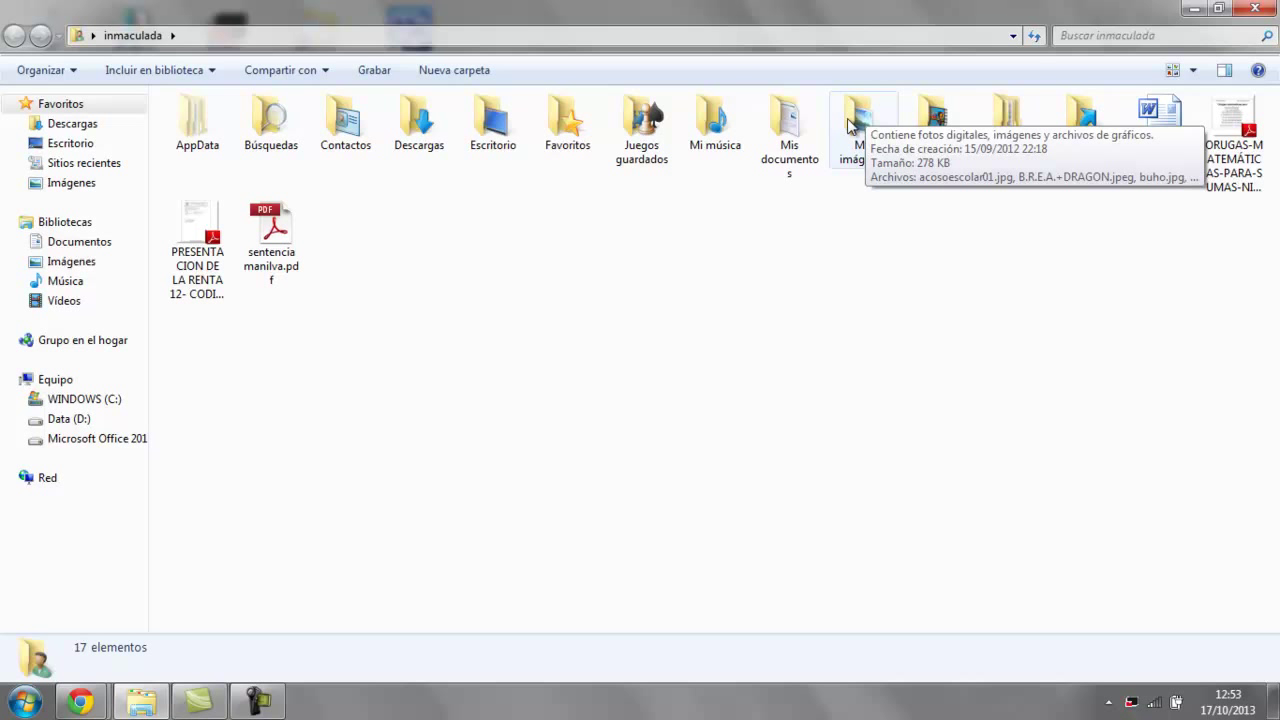
{"action": "double_click", "coordinate": [848, 123]}
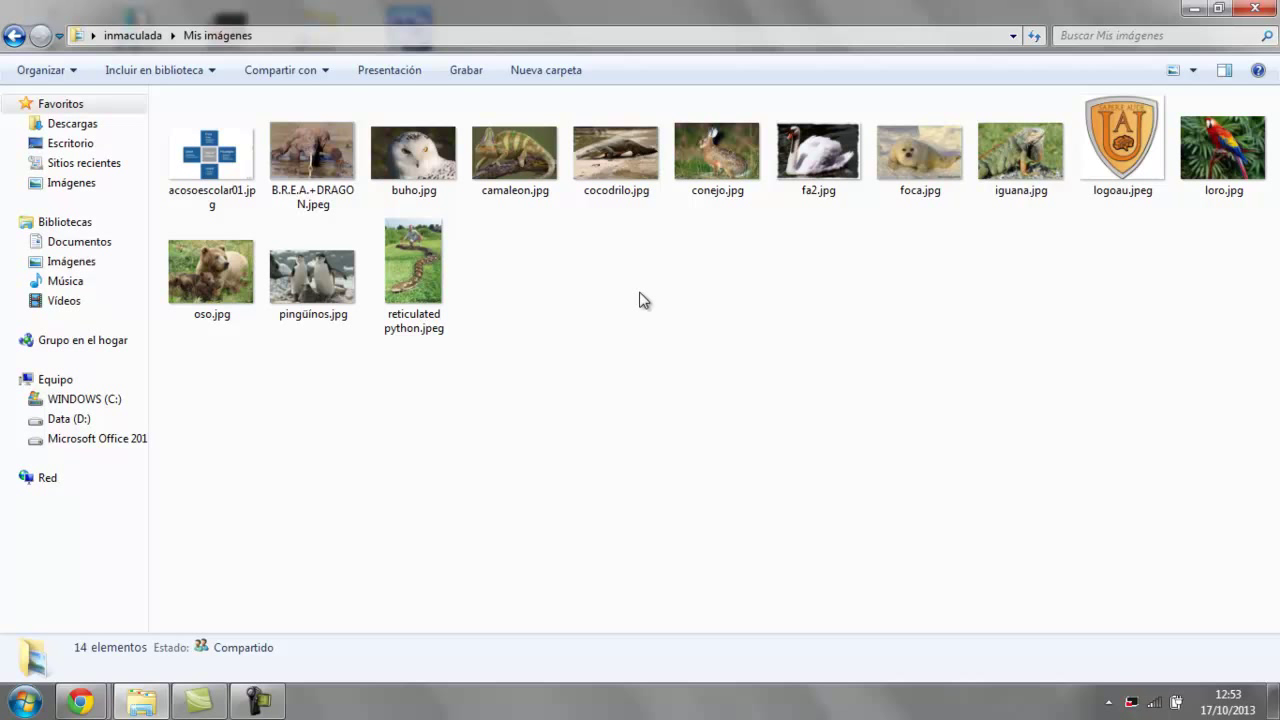
Step: Create a new folder named mamíferos in Mis imágenes
{"action": "left_click", "coordinate": [534, 72]}
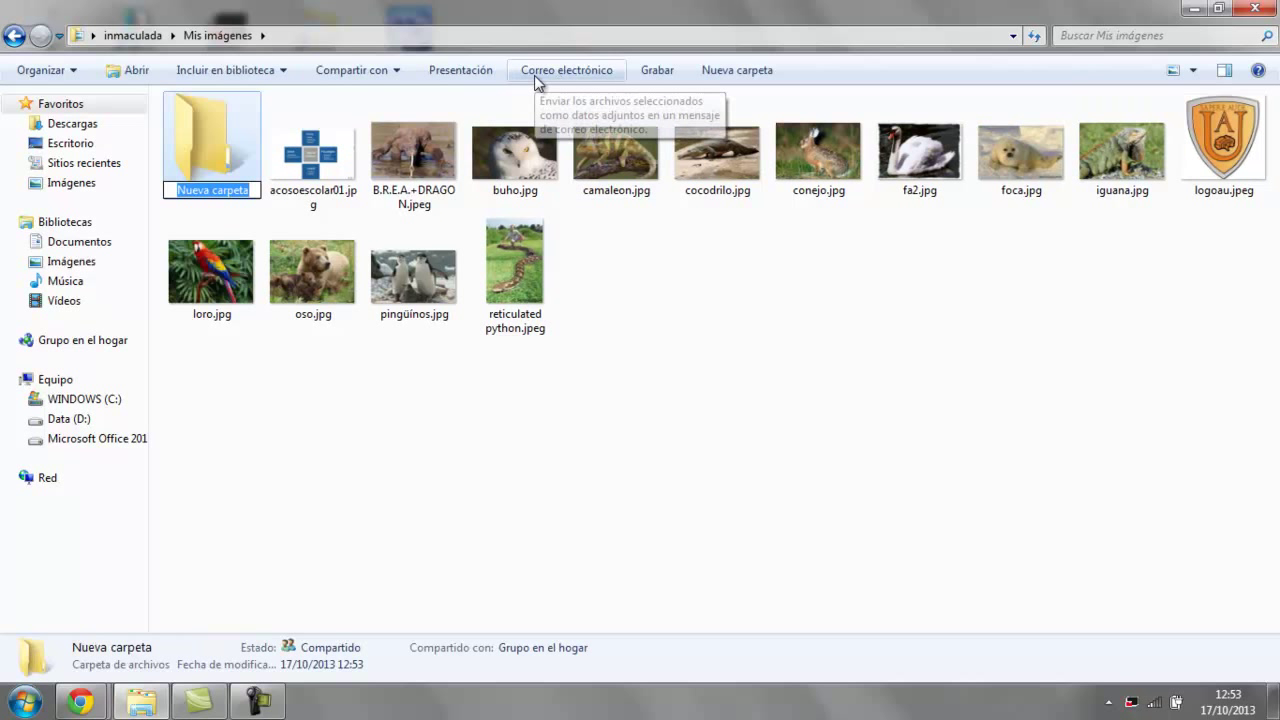
{"action": "type", "text": "mamíferos"}
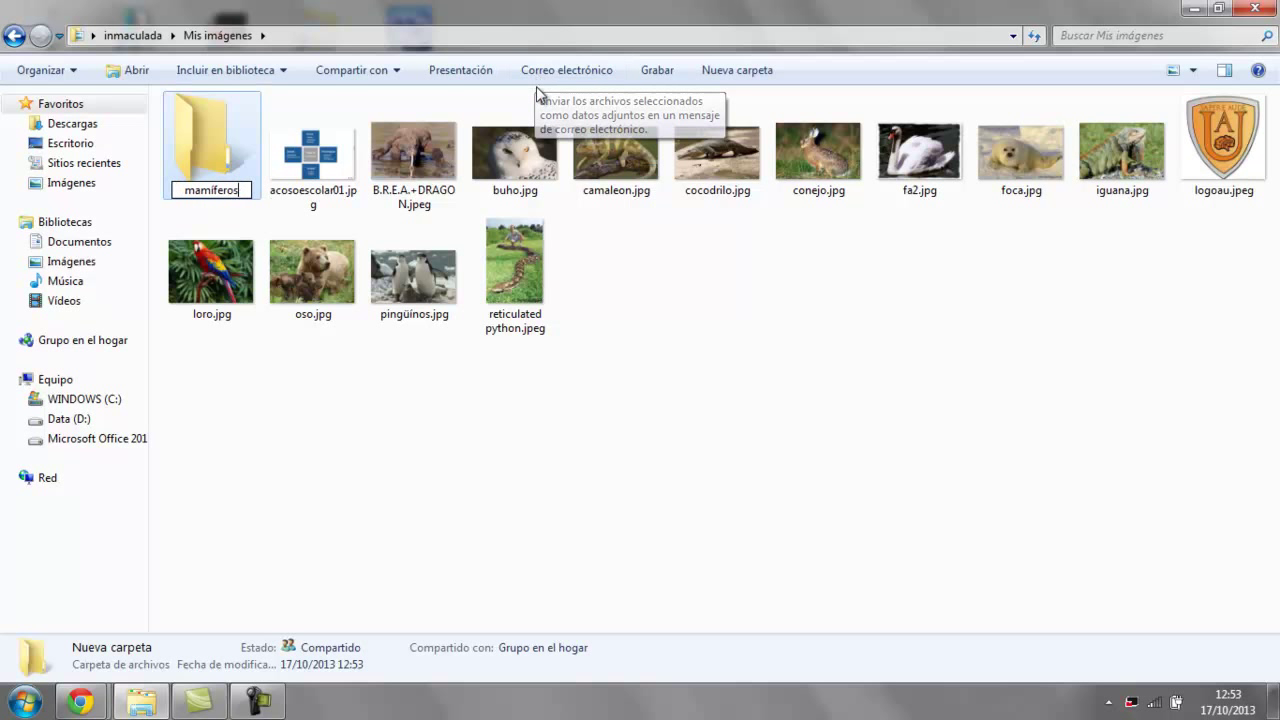
{"action": "key", "text": "Return"}
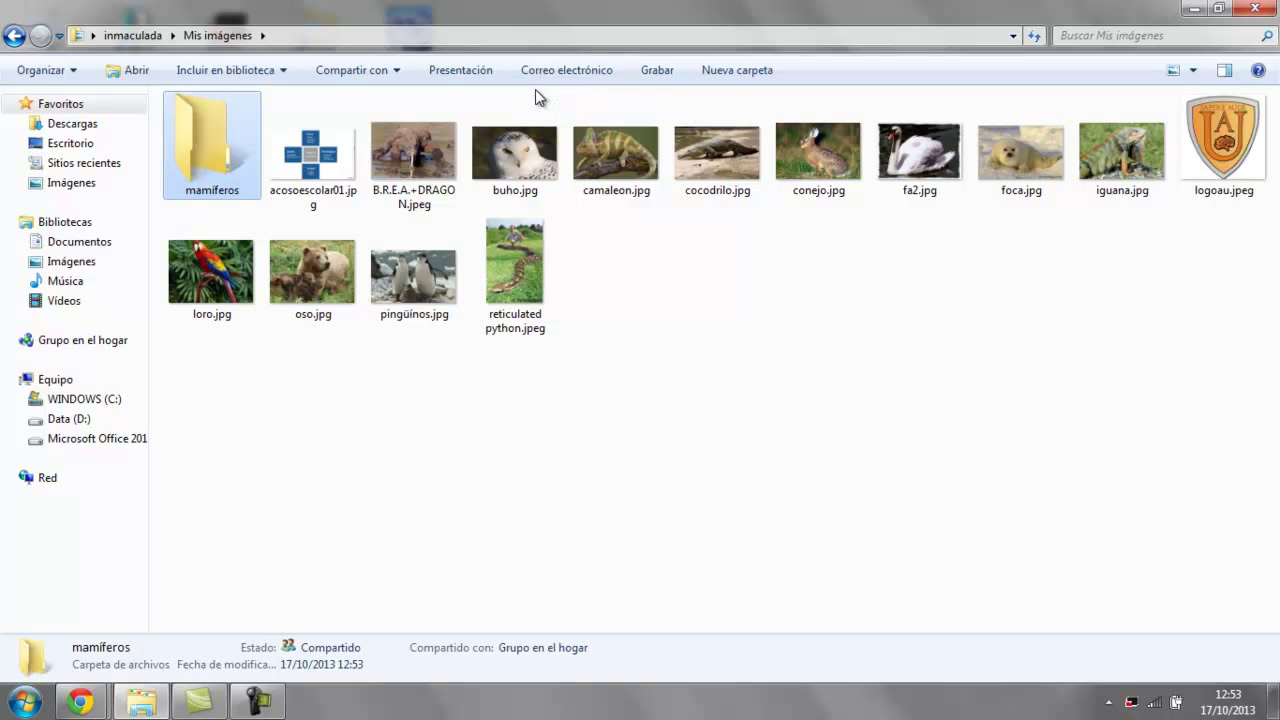
Step: Create a second new folder named aves in Mis imágenes
{"action": "right_click", "coordinate": [708, 309]}
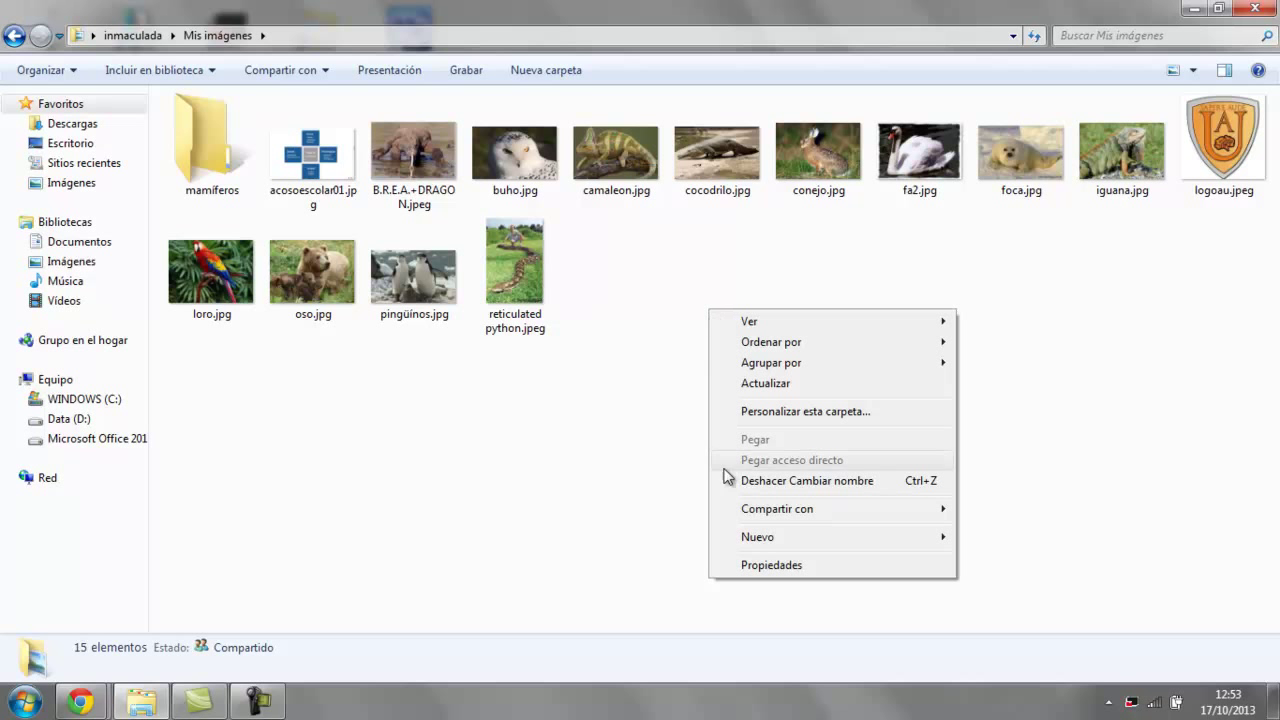
{"action": "mouse_move", "coordinate": [746, 535]}
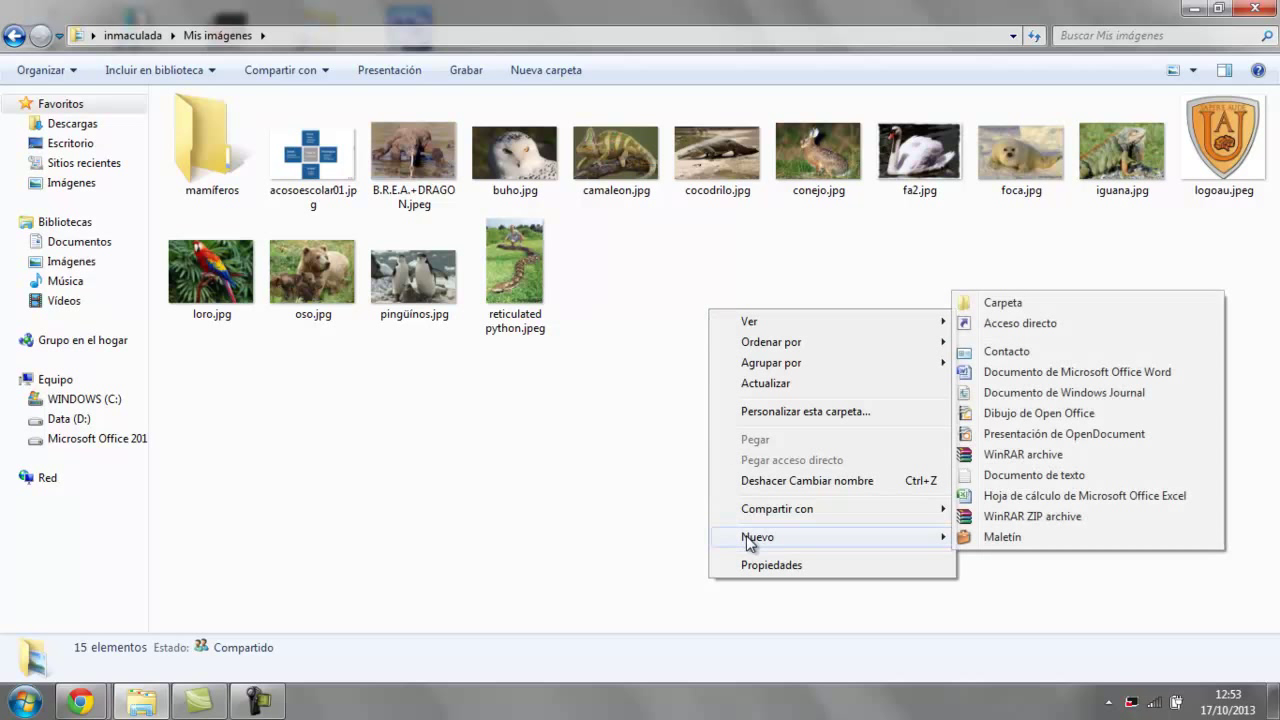
{"action": "left_click", "coordinate": [1131, 305]}
{"action": "type", "text": "aves"}
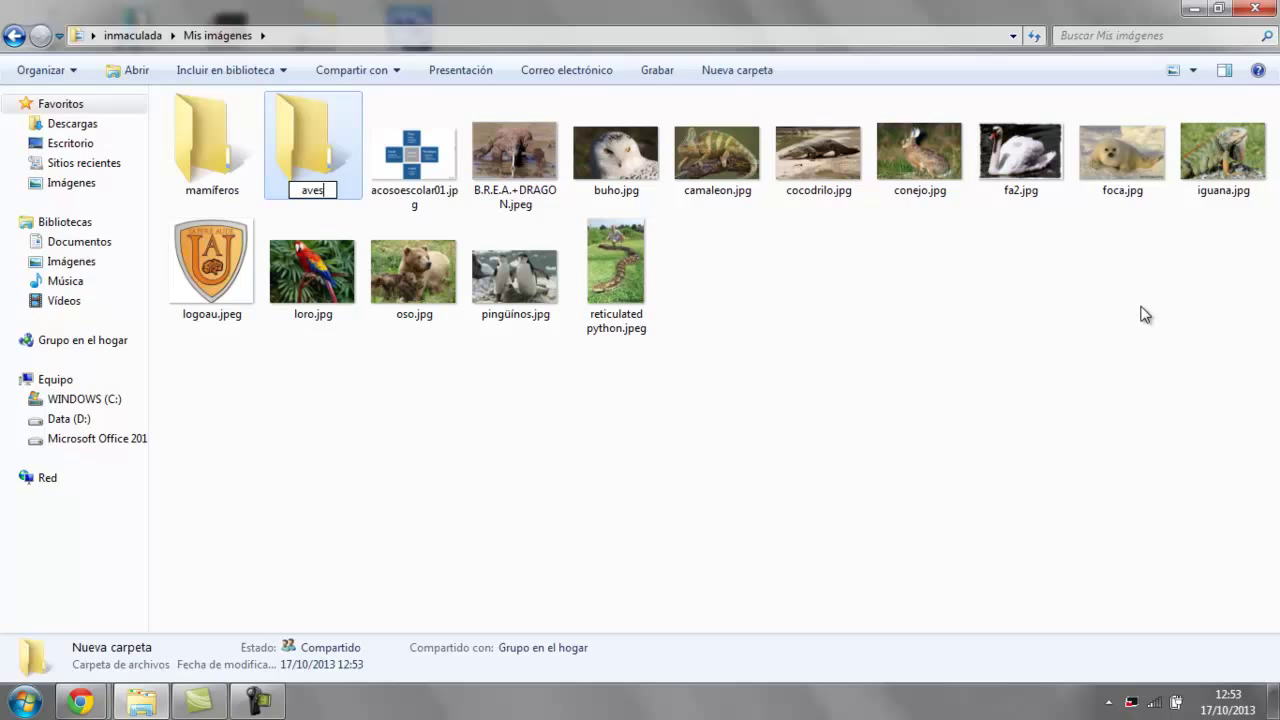
{"action": "key", "text": "Return"}
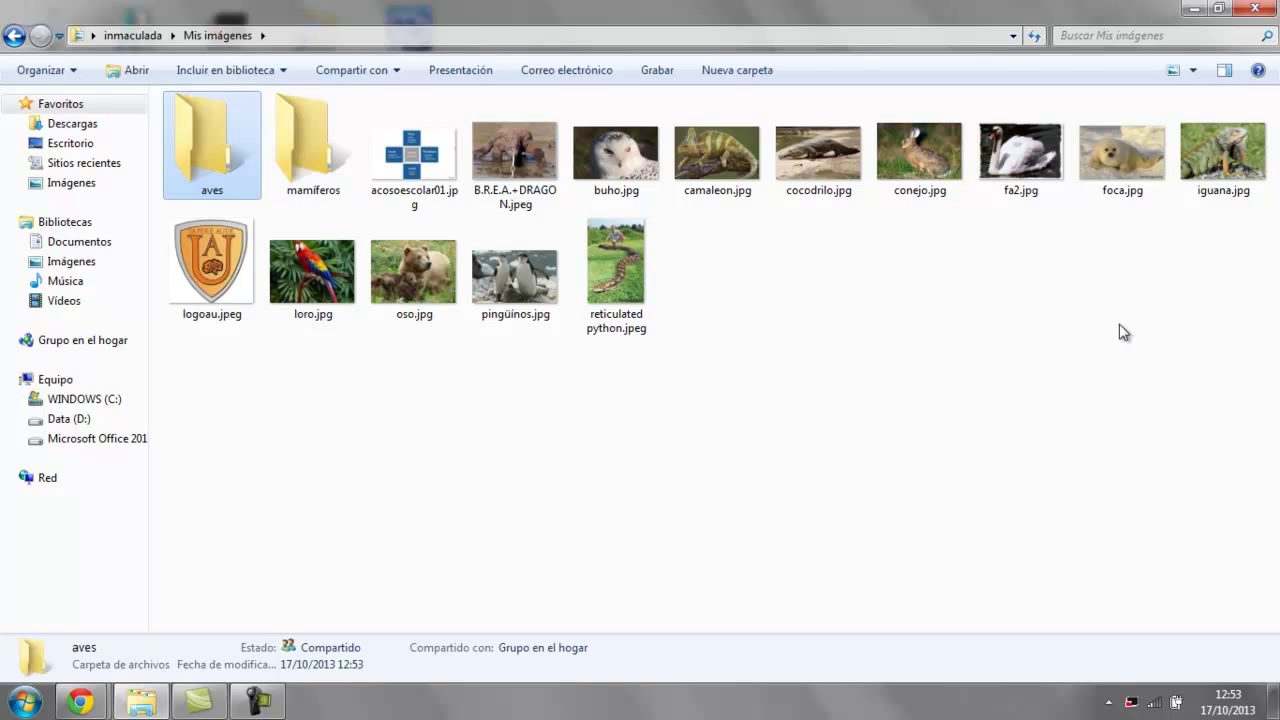
Step: Create a third new folder named reptiles in Mis imágenes
{"action": "right_click", "coordinate": [962, 320]}
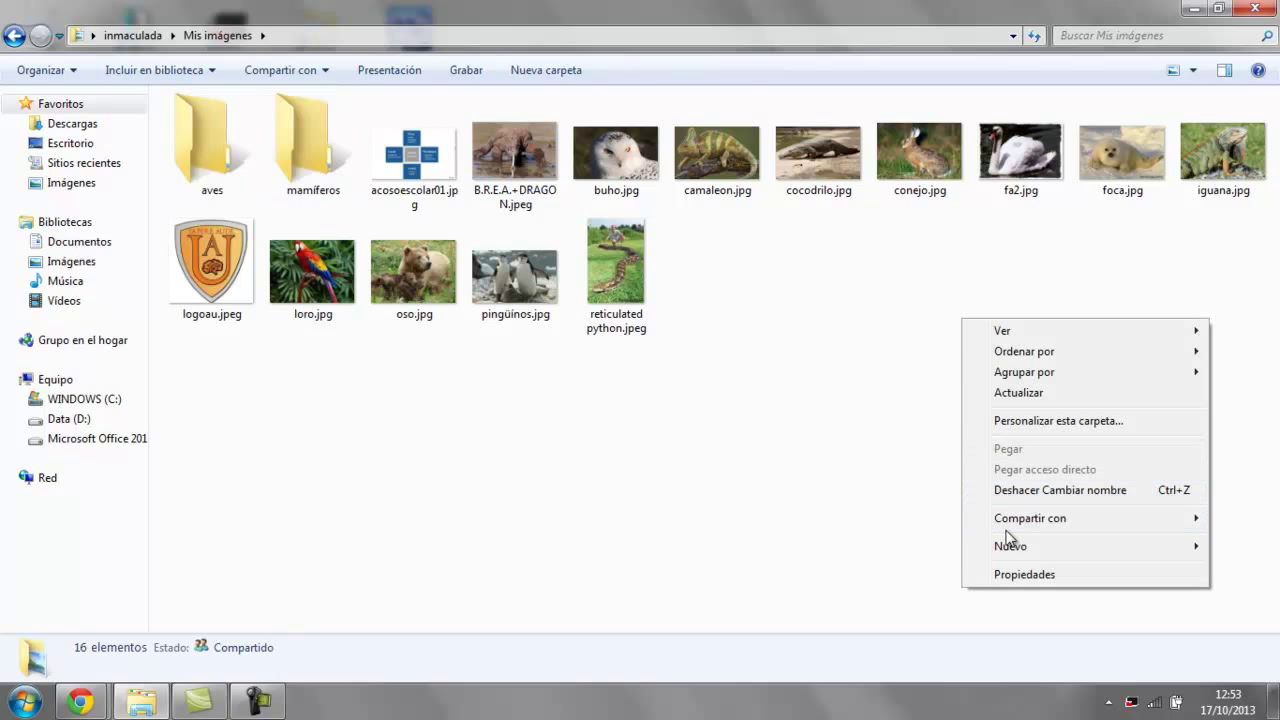
{"action": "mouse_move", "coordinate": [1006, 546]}
{"action": "left_click", "coordinate": [789, 310]}
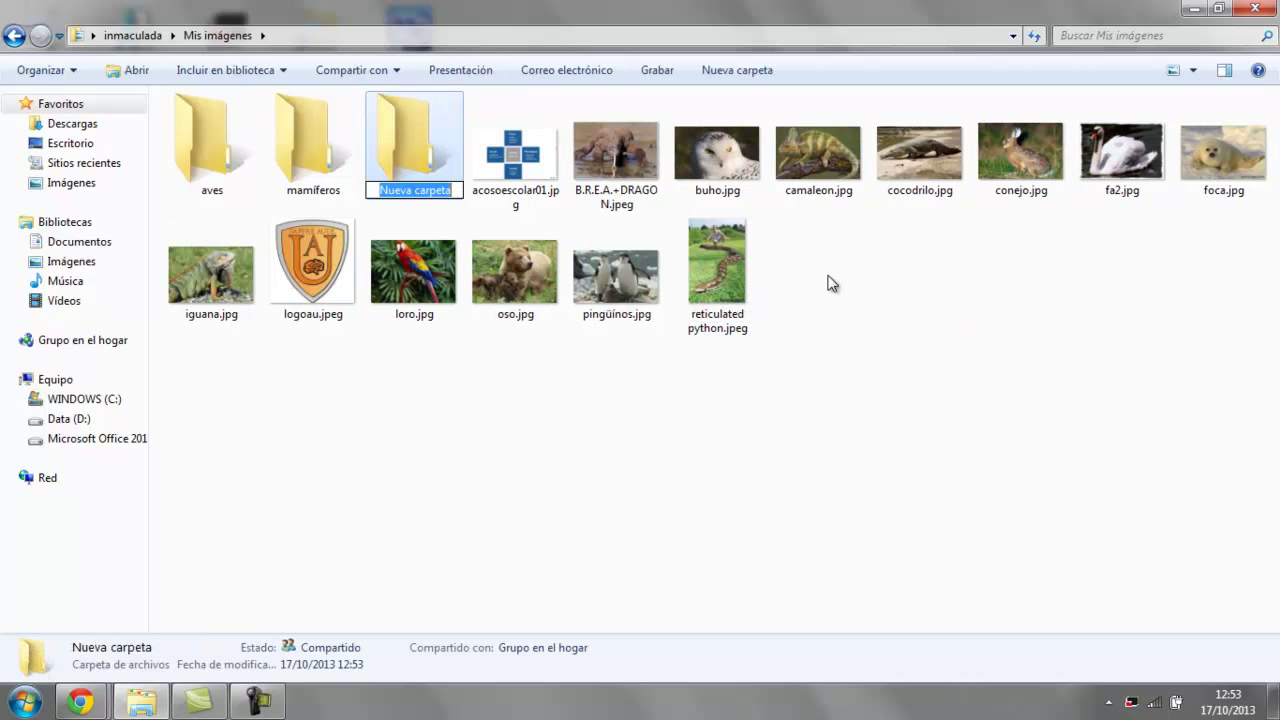
{"action": "type", "text": "reptiles"}
{"action": "key", "text": "Return"}
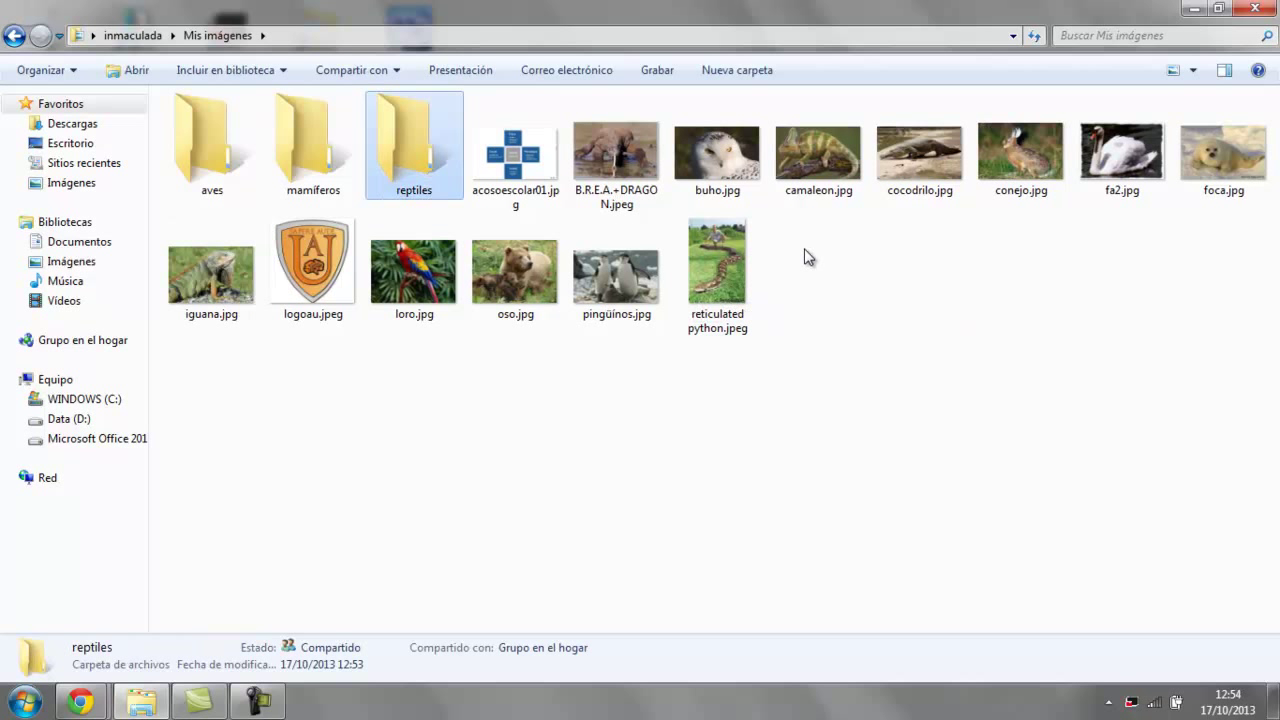
Step: Move B.R.E.A.+DRAGON.jpeg, camaleon.jpg and cocodrilo.jpg into the reptiles folder, and buho.jpg into the aves folder
{"action": "left_click_drag", "start_coordinate": [622, 170], "coordinate": [431, 150]}
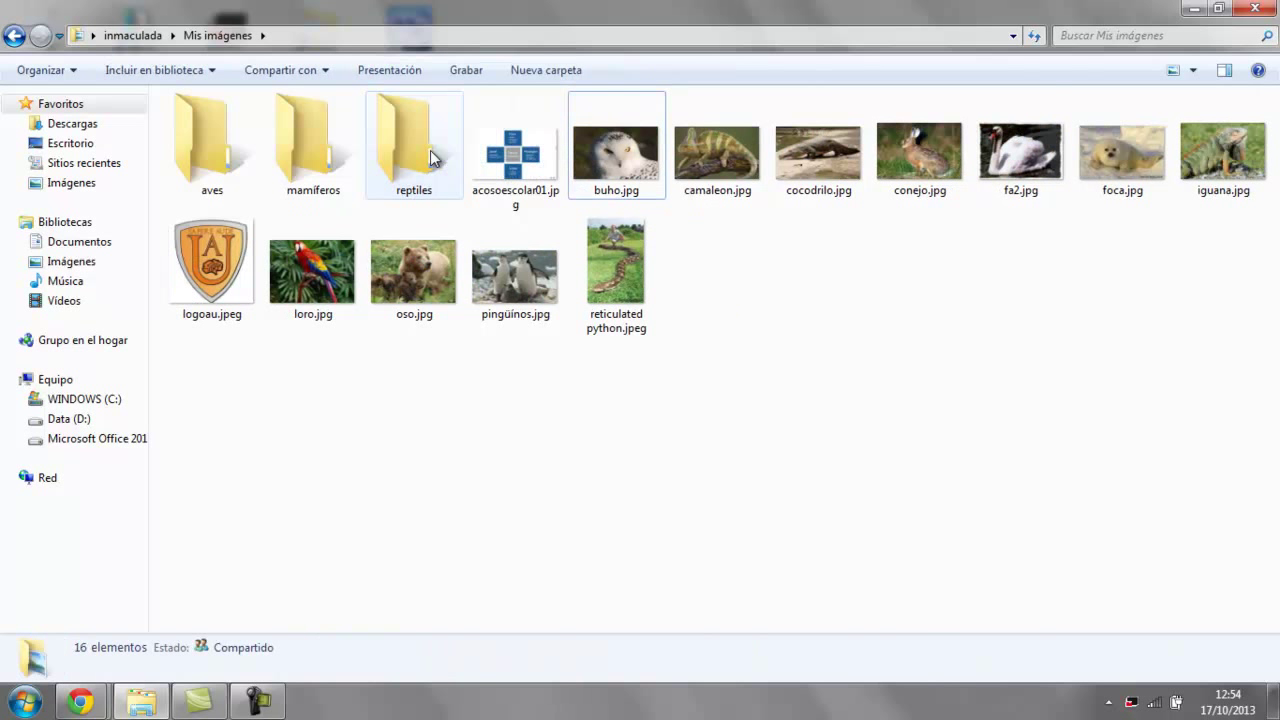
{"action": "left_click", "coordinate": [620, 165]}
{"action": "left_click_drag", "start_coordinate": [620, 165], "coordinate": [228, 160]}
{"action": "left_click_drag", "start_coordinate": [616, 160], "coordinate": [425, 162]}
{"action": "left_click_drag", "start_coordinate": [634, 169], "coordinate": [427, 172]}
Step: Move conejo.jpg and foca.jpg into the mamíferos folder, fa2.jpg into aves and iguana.jpg into reptiles
{"action": "left_click_drag", "start_coordinate": [617, 158], "coordinate": [313, 156]}
{"action": "left_click_drag", "start_coordinate": [614, 162], "coordinate": [228, 170]}
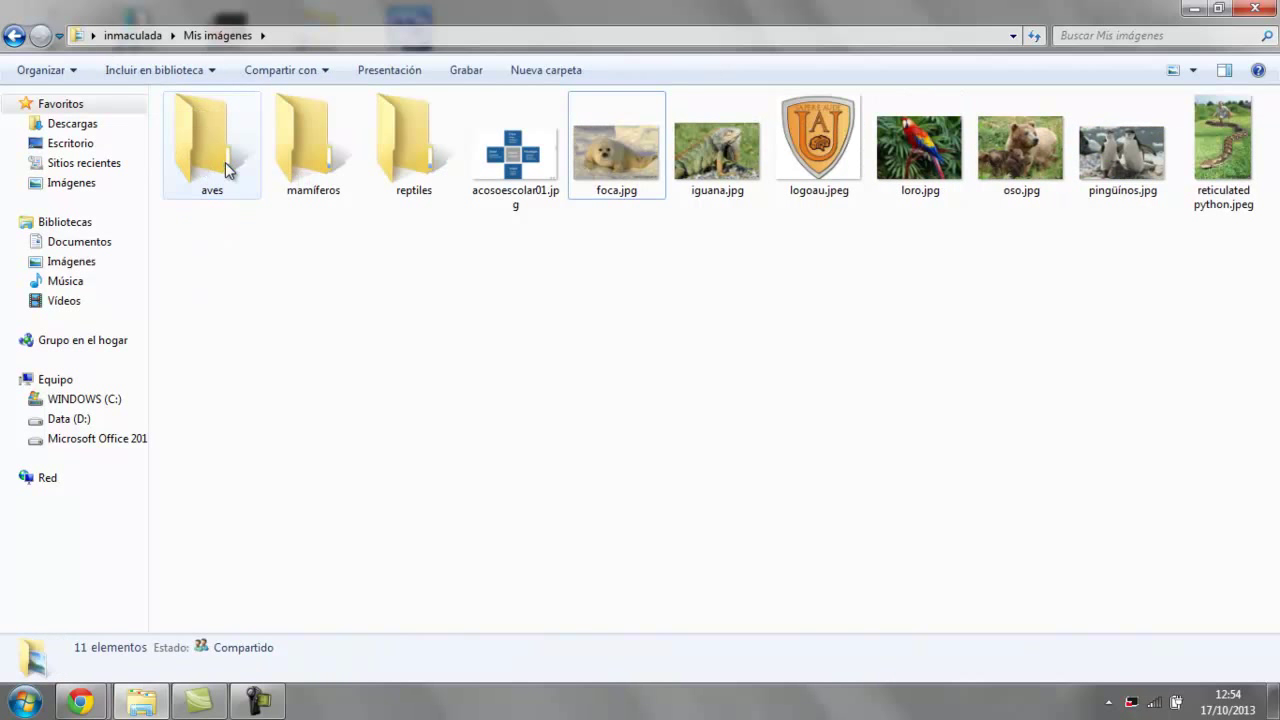
{"action": "left_click_drag", "start_coordinate": [619, 157], "coordinate": [324, 160]}
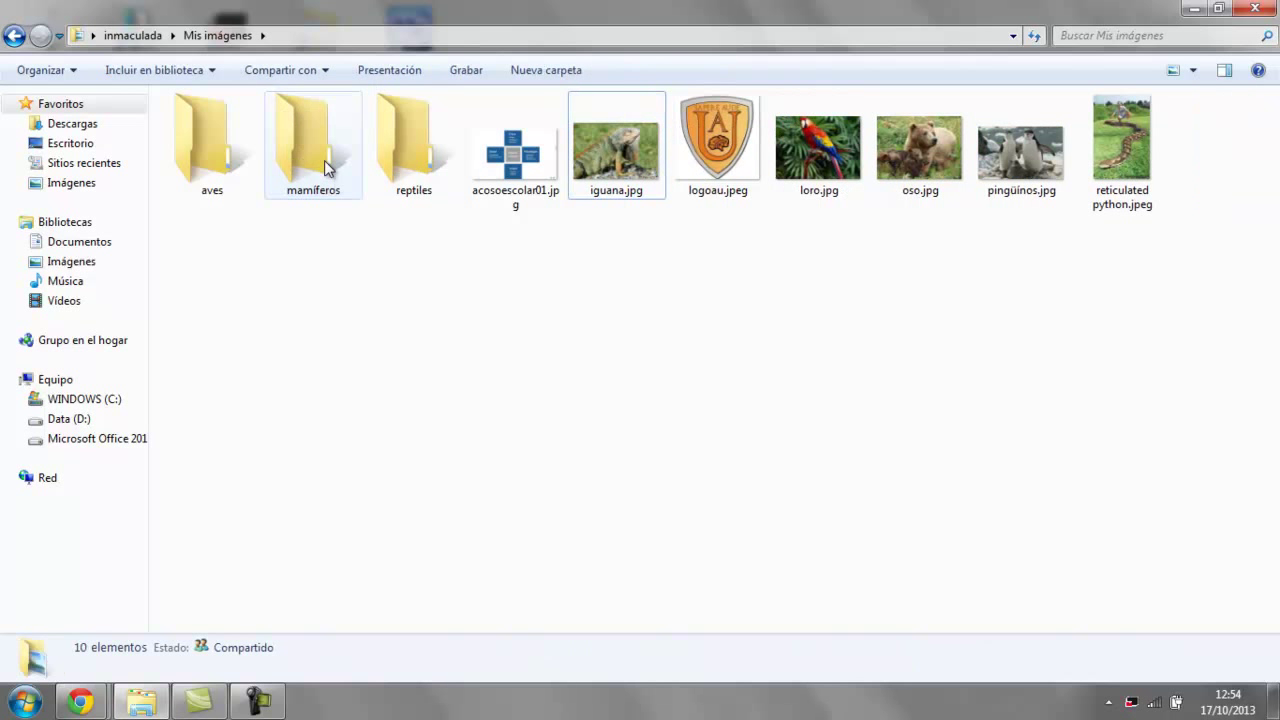
{"action": "left_click_drag", "start_coordinate": [590, 162], "coordinate": [399, 154]}
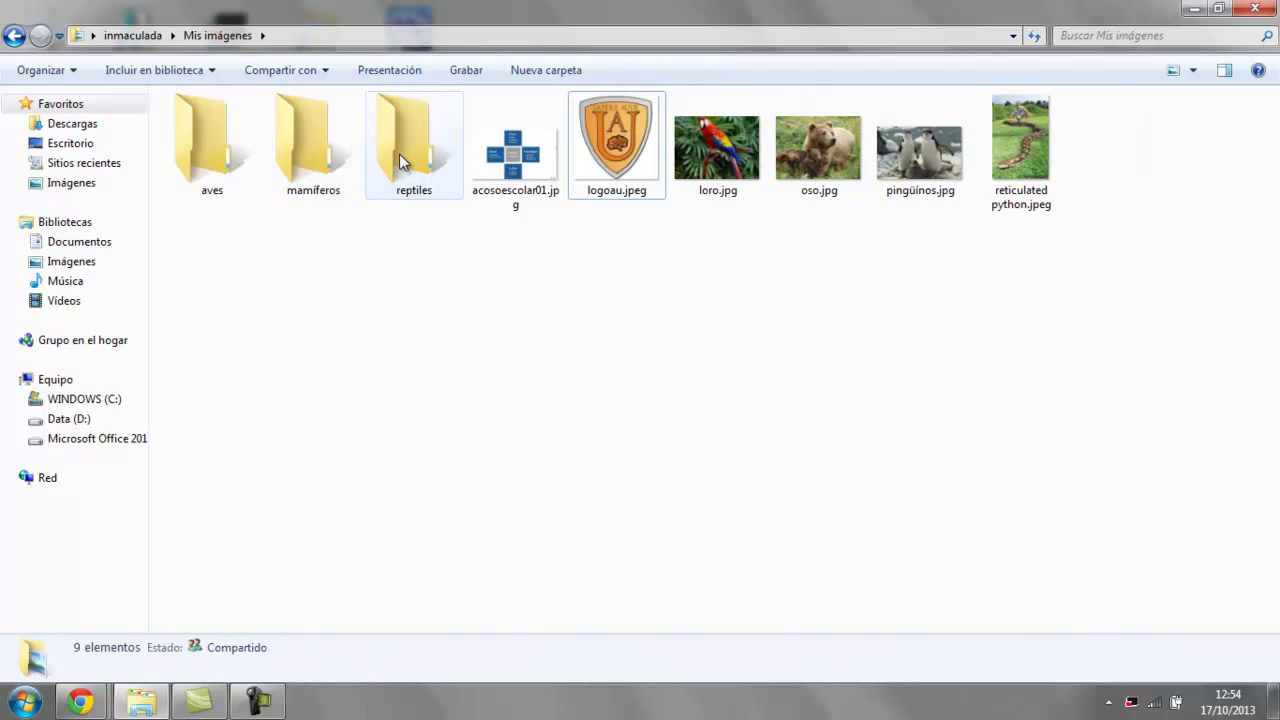
Step: Move loro.jpg and pingüinos.jpg into the aves folder, oso.jpg into mamíferos and reticulated python.jpeg into reptiles
{"action": "left_click_drag", "start_coordinate": [716, 150], "coordinate": [214, 162]}
{"action": "left_click_drag", "start_coordinate": [697, 165], "coordinate": [324, 157]}
{"action": "left_click_drag", "start_coordinate": [722, 156], "coordinate": [248, 175]}
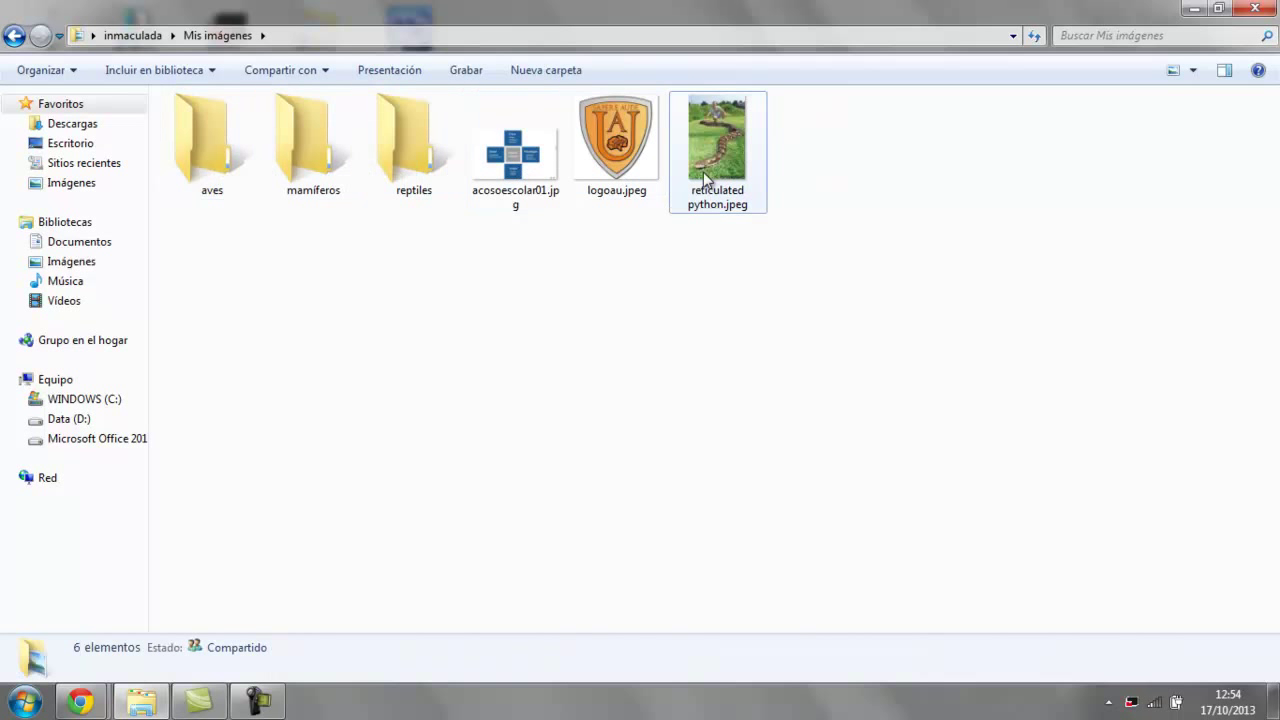
{"action": "left_click_drag", "start_coordinate": [720, 171], "coordinate": [410, 187]}
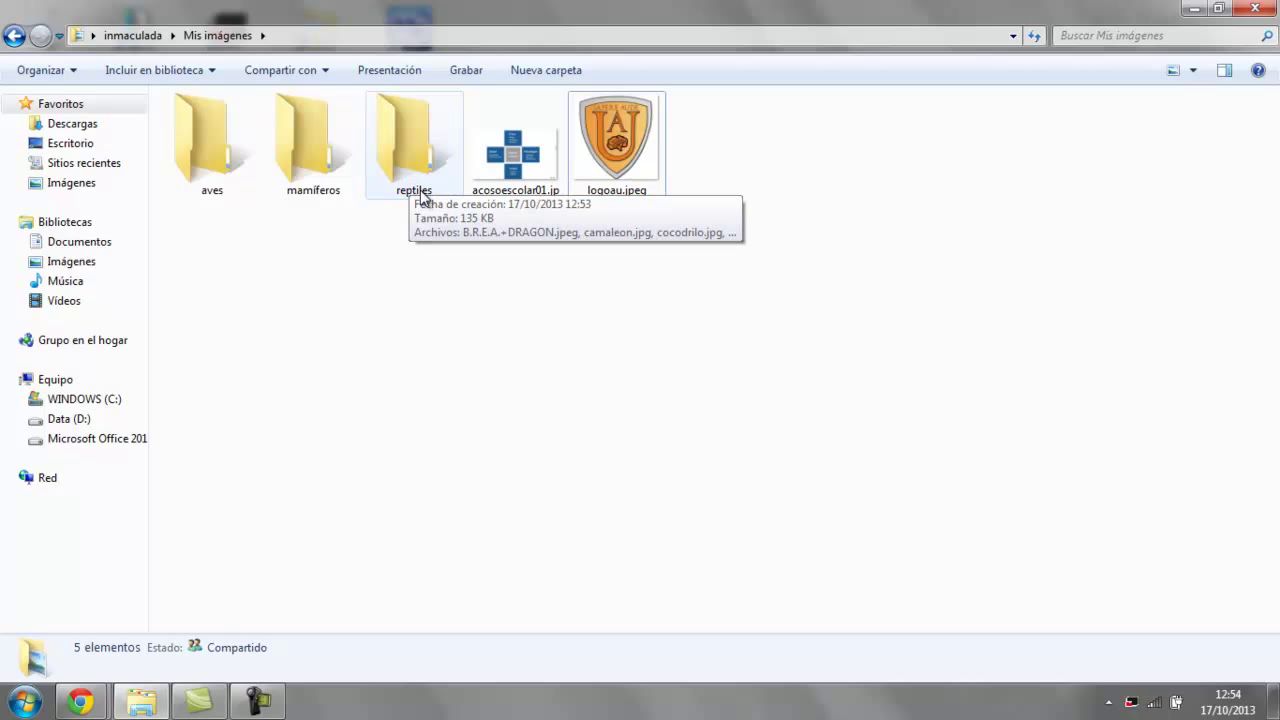
Step: Check the contents of the reptiles folder and return to Mis imágenes
{"action": "double_click", "coordinate": [416, 162]}
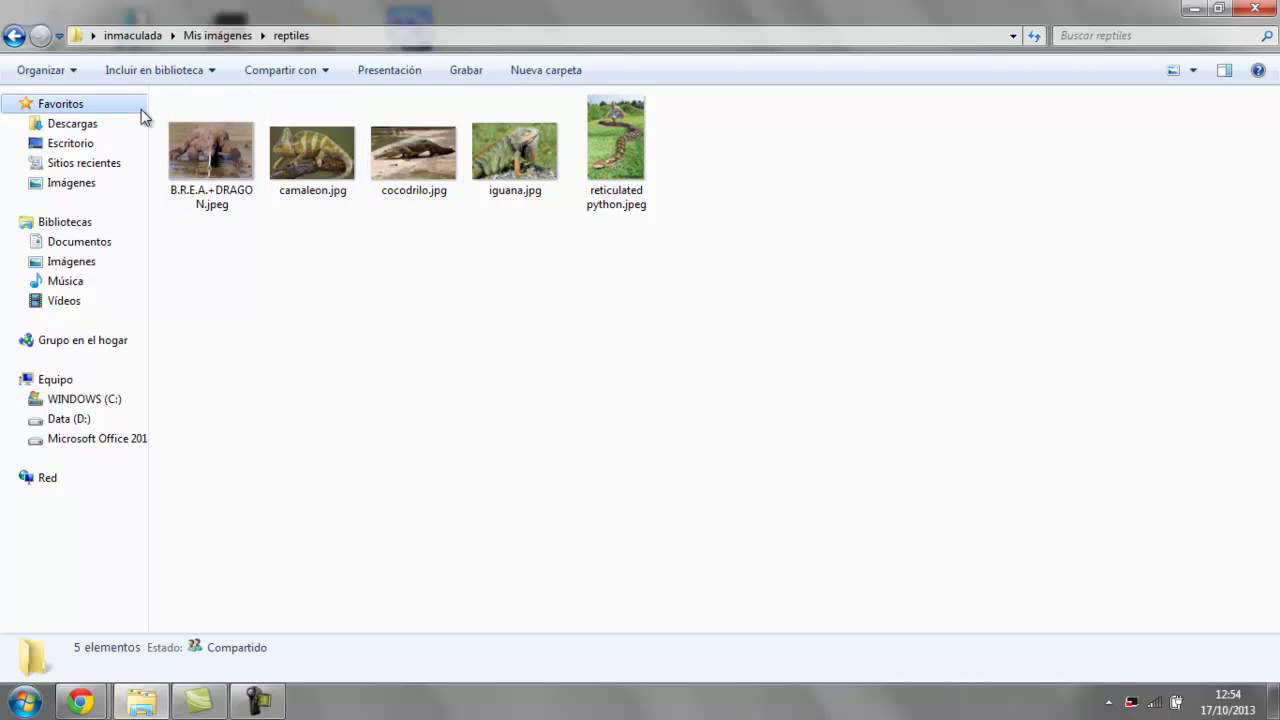
{"action": "left_click", "coordinate": [15, 37]}
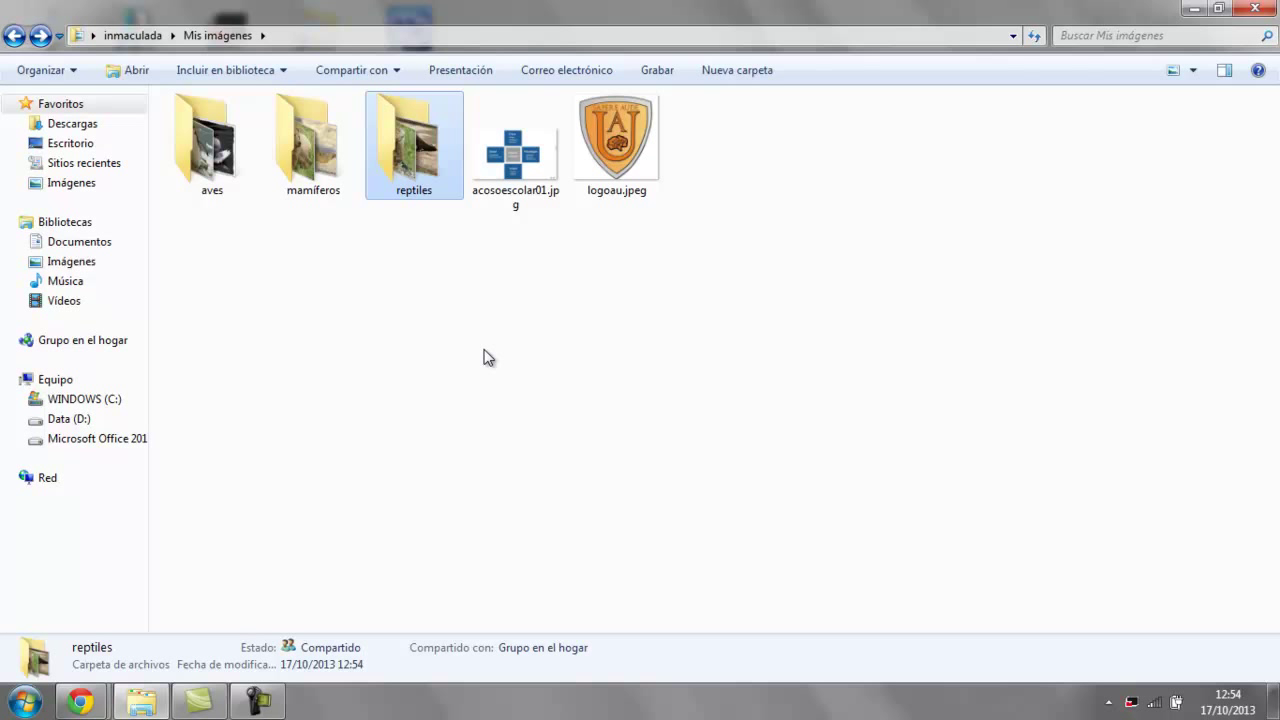
{"action": "right_click", "coordinate": [487, 357]}
{"action": "left_click", "coordinate": [449, 306]}
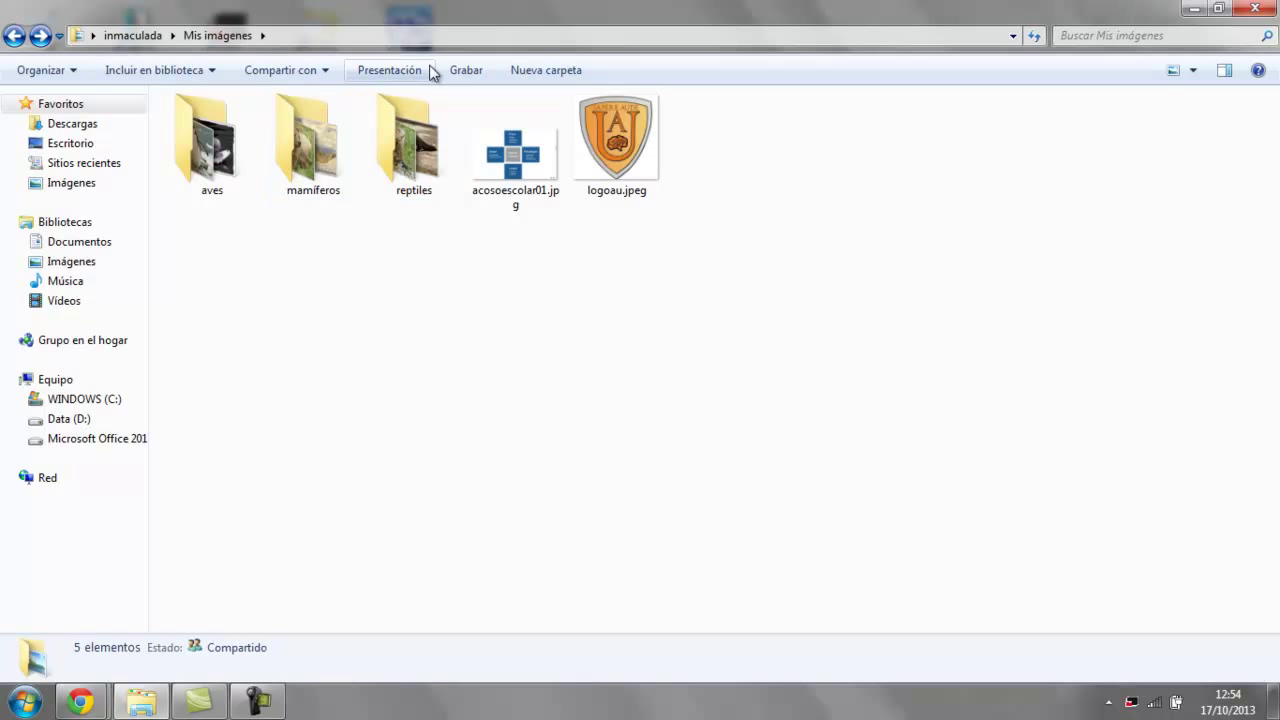
Step: Create a new folder named Animales in Mis imágenes
{"action": "left_click", "coordinate": [414, 152]}
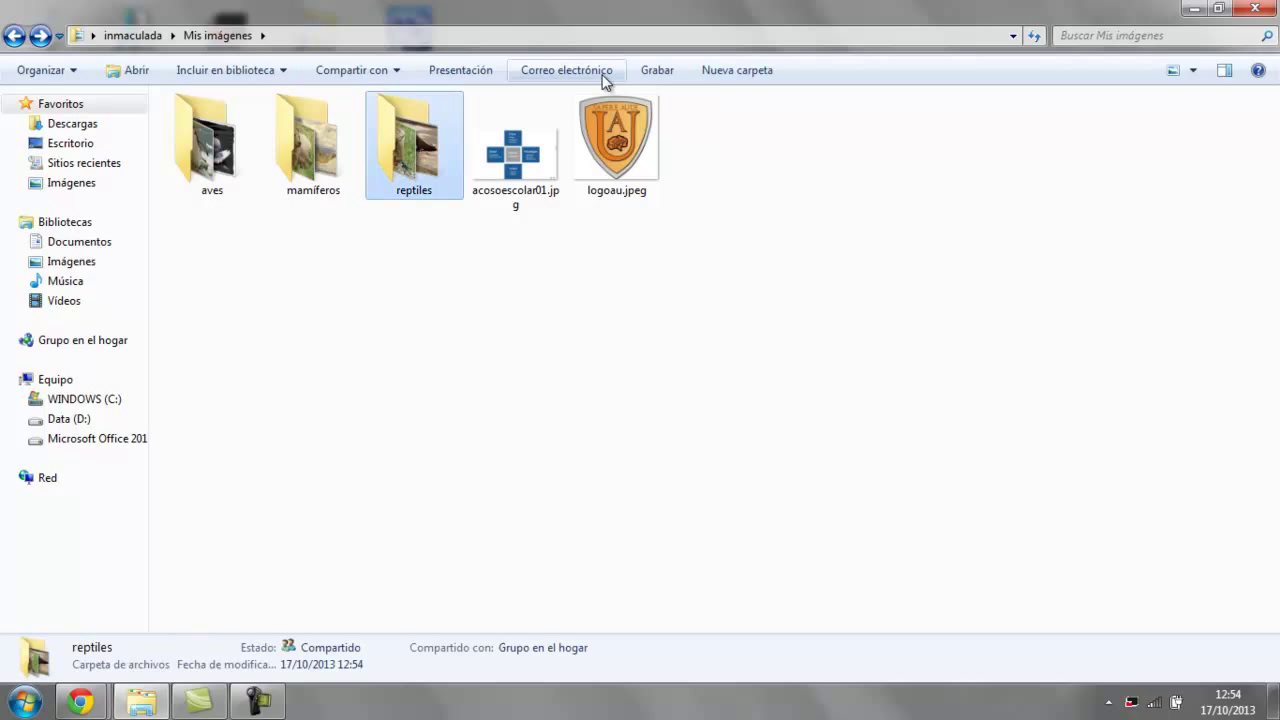
{"action": "left_click", "coordinate": [724, 80]}
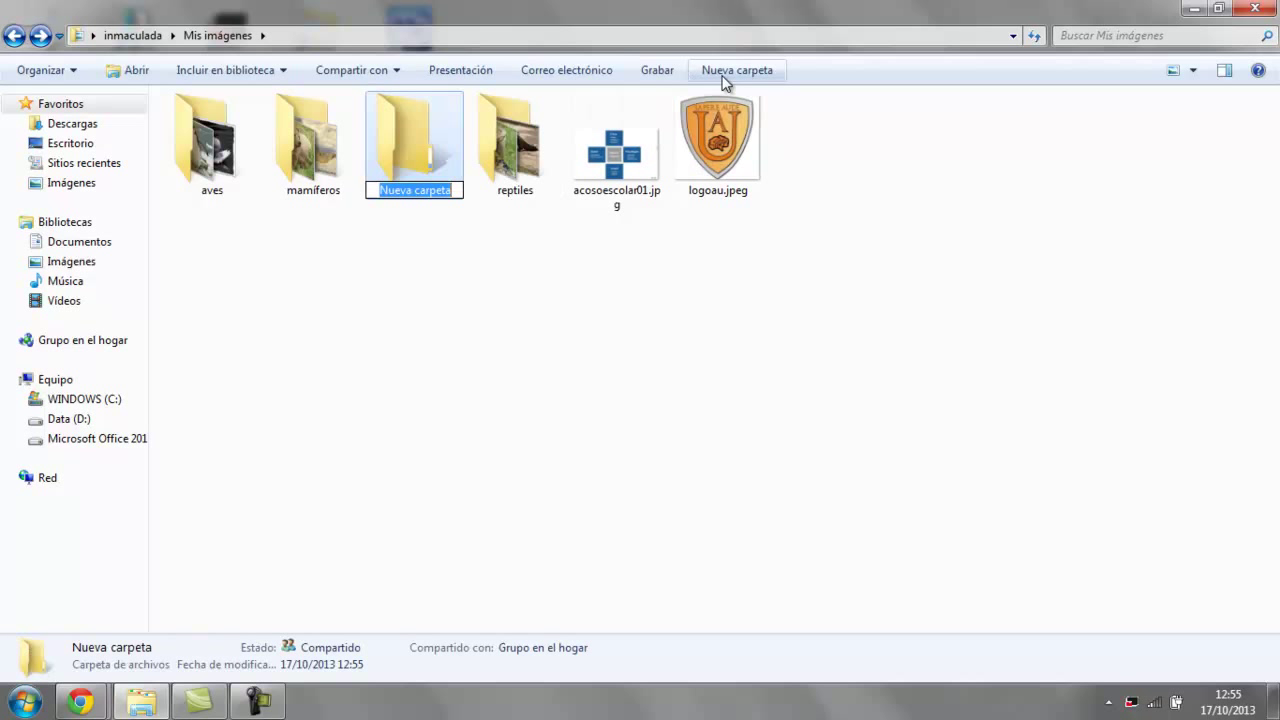
{"action": "type", "text": "A"}
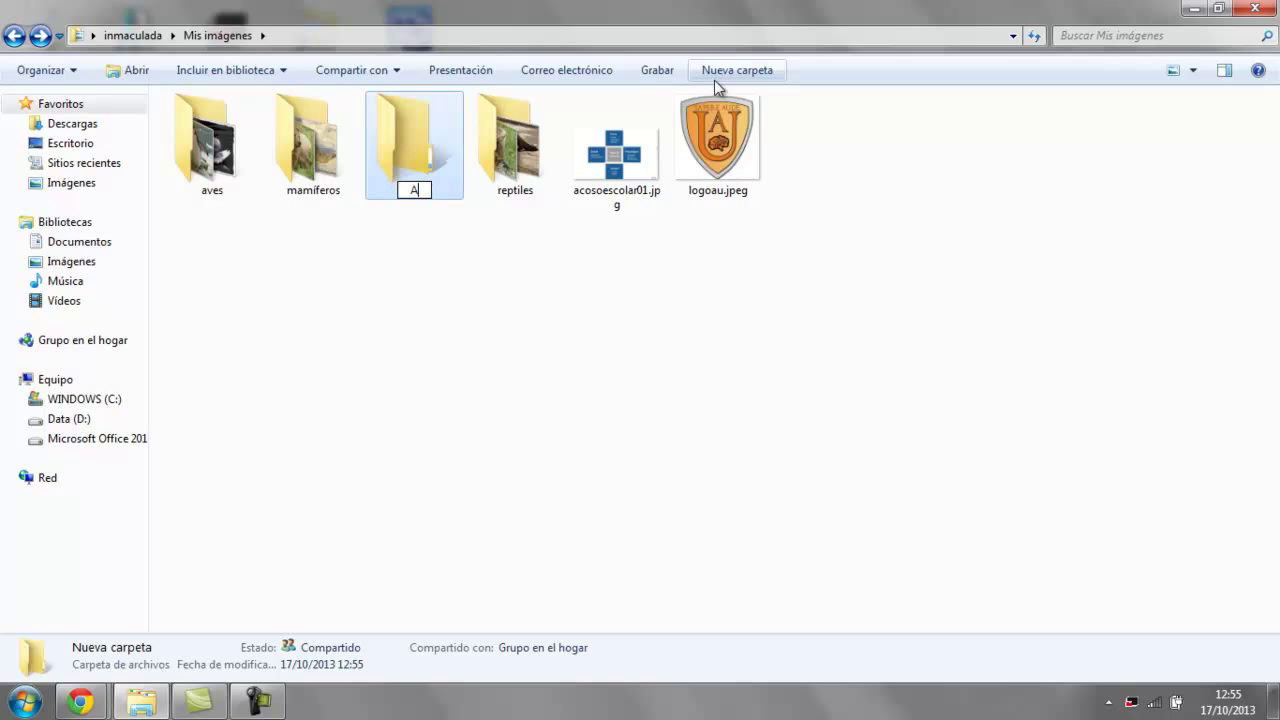
{"action": "type", "text": "nimales"}
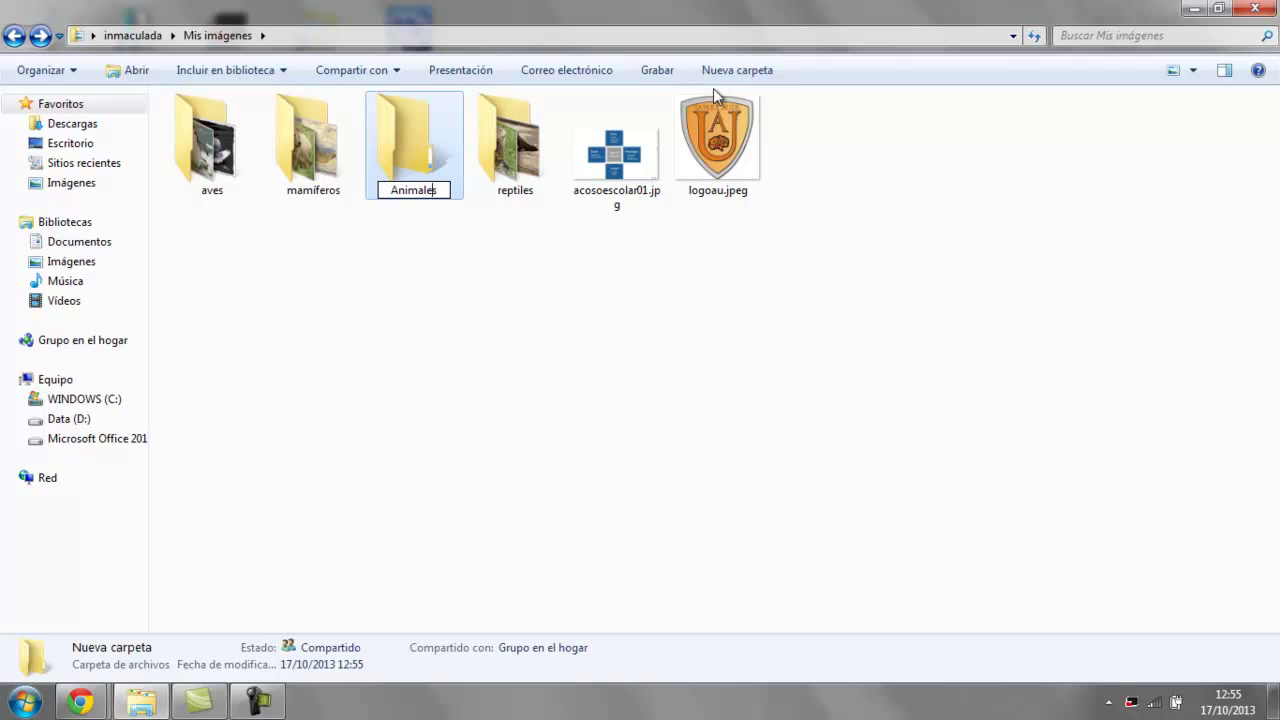
{"action": "key", "text": "Return"}
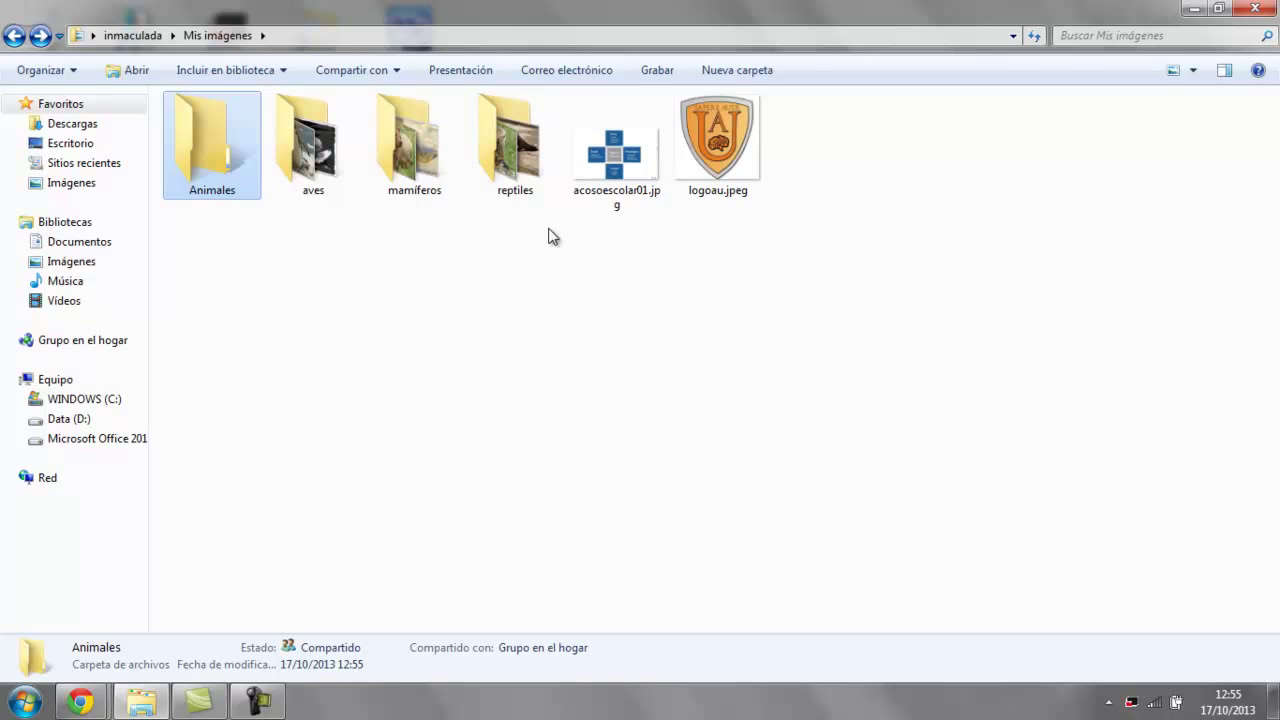
Step: Move the aves, mamíferos and reptiles folders together into the Animales folder and open it
{"action": "left_click_drag", "start_coordinate": [549, 229], "coordinate": [290, 94]}
{"action": "left_click_drag", "start_coordinate": [318, 150], "coordinate": [213, 145]}
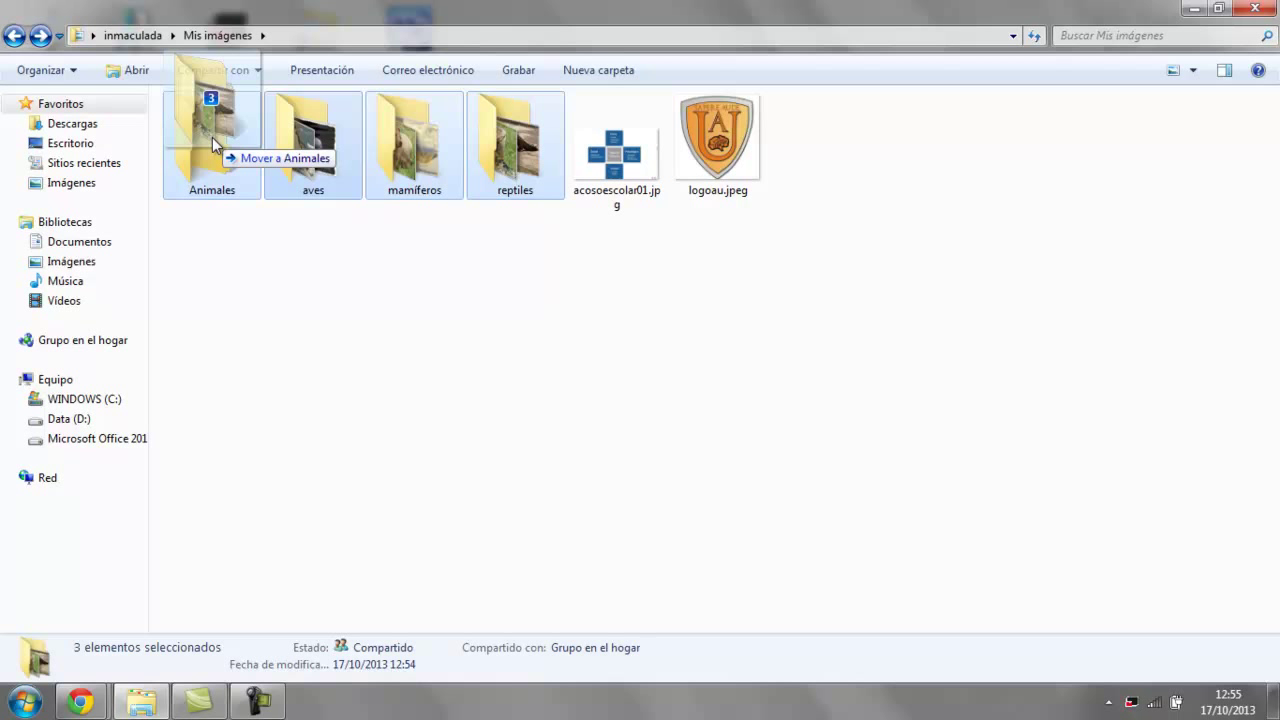
{"action": "left_click_drag", "start_coordinate": [212, 137], "coordinate": [212, 137]}
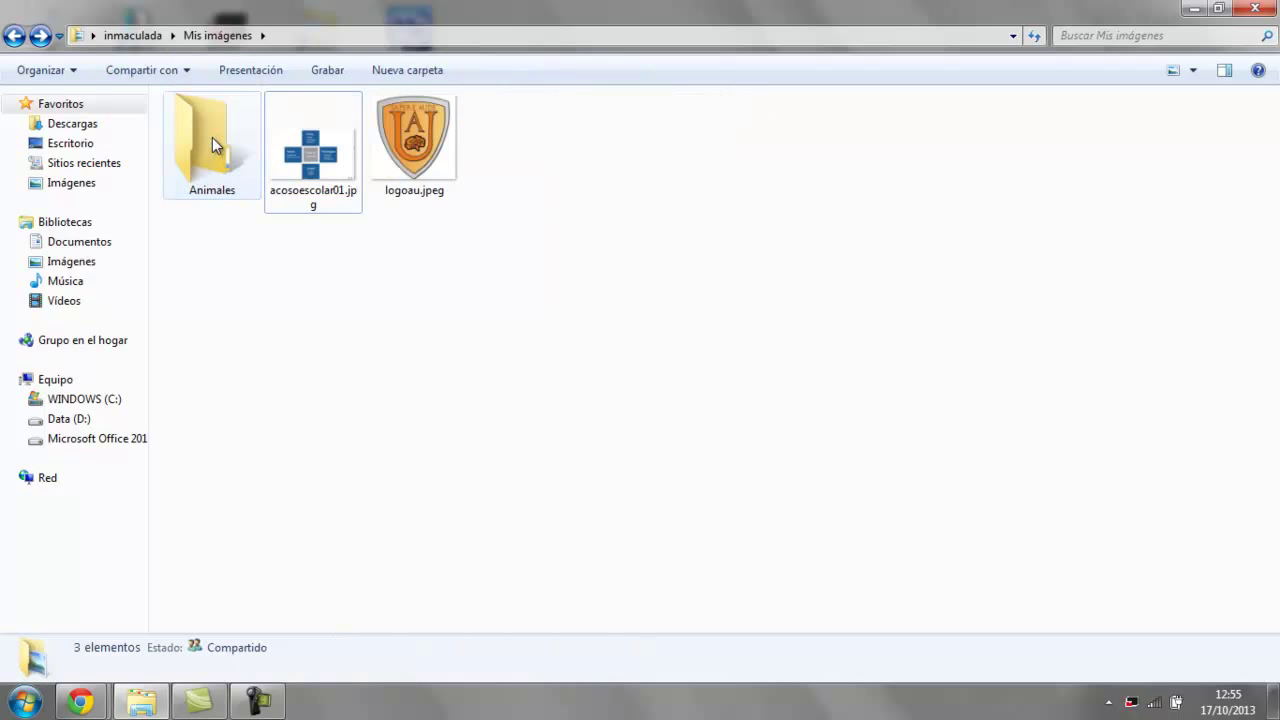
{"action": "double_click", "coordinate": [212, 145]}
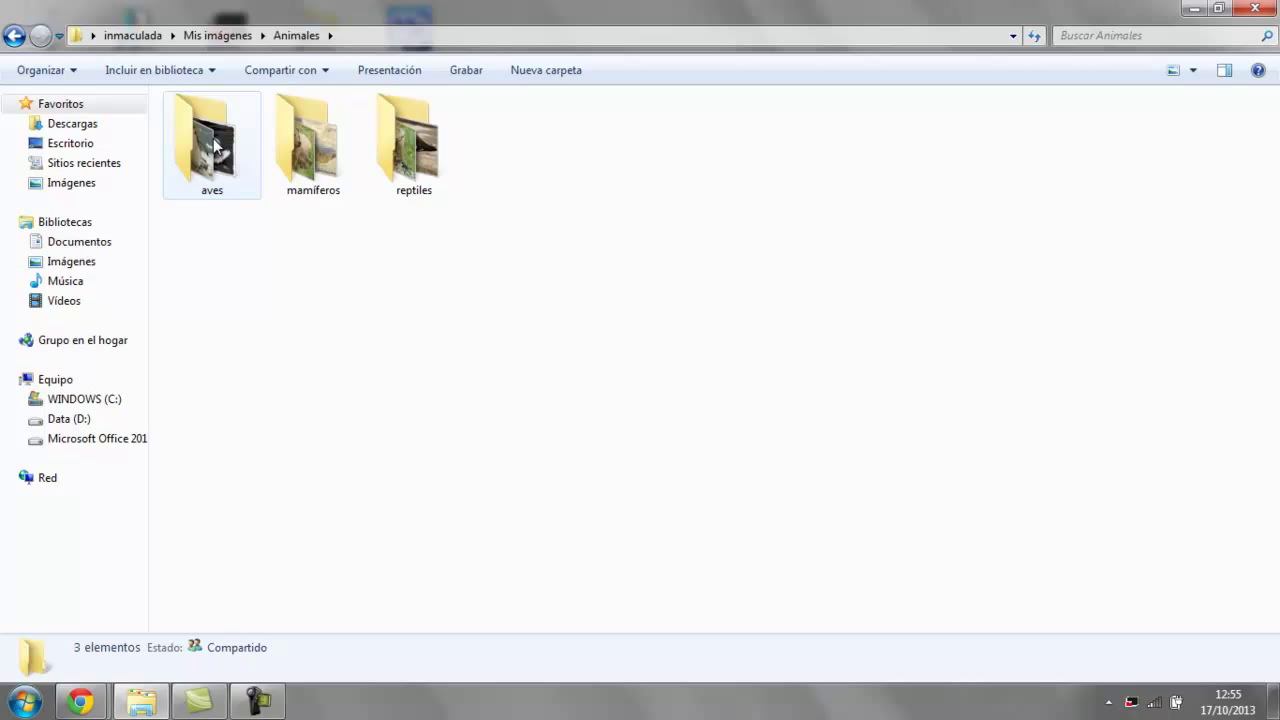
Step: Return to Mis imágenes and open the Psicología folder of the Documentos library in a second, non-maximized window
{"action": "left_click", "coordinate": [18, 37]}
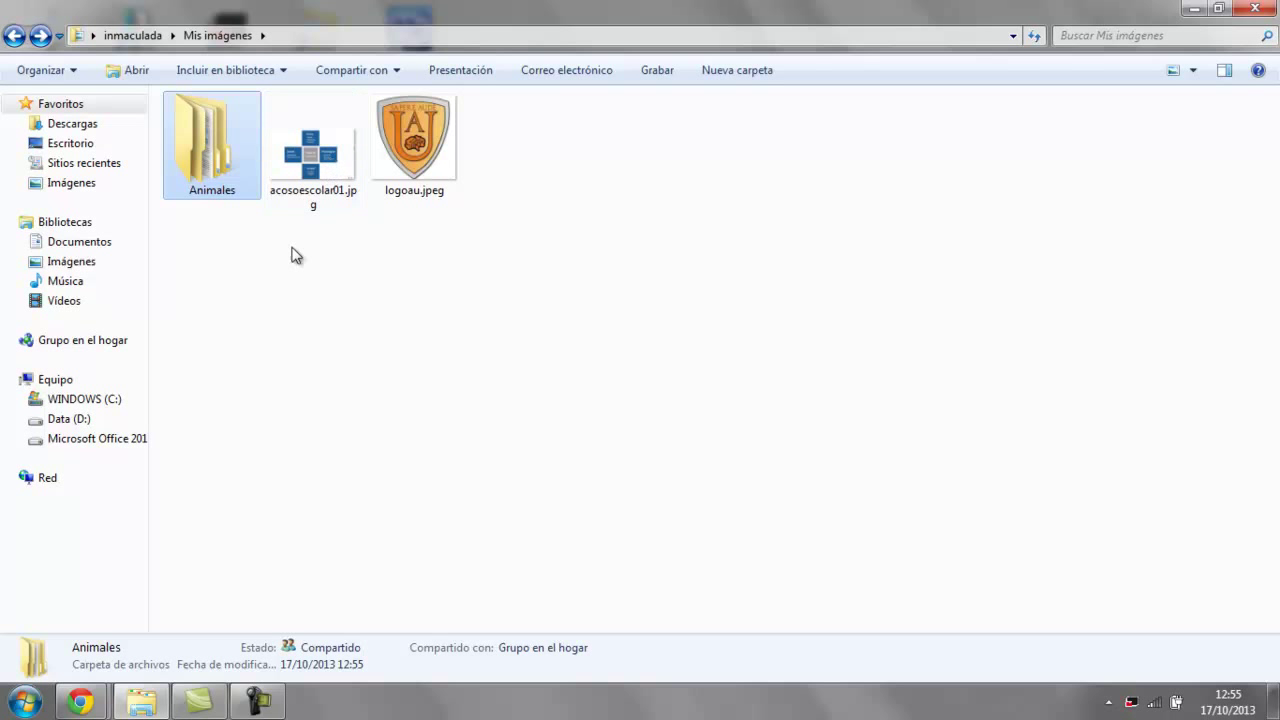
{"action": "left_click", "coordinate": [26, 702]}
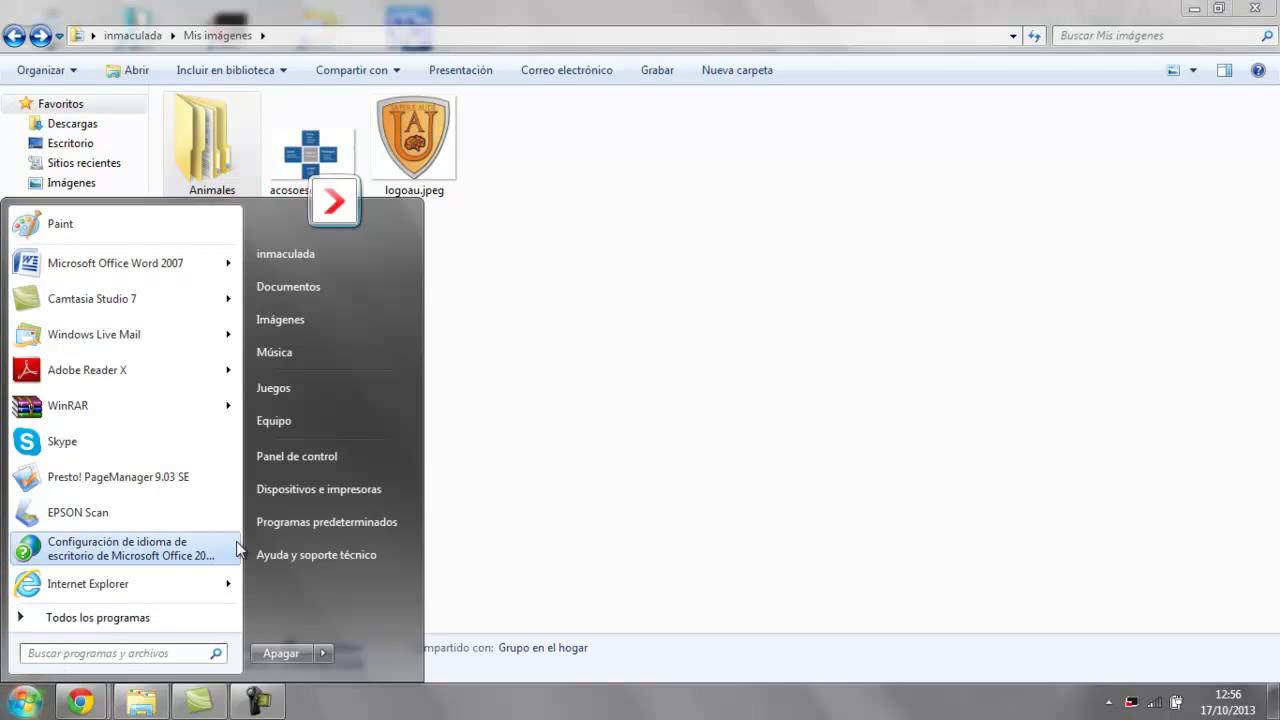
{"action": "left_click", "coordinate": [337, 292]}
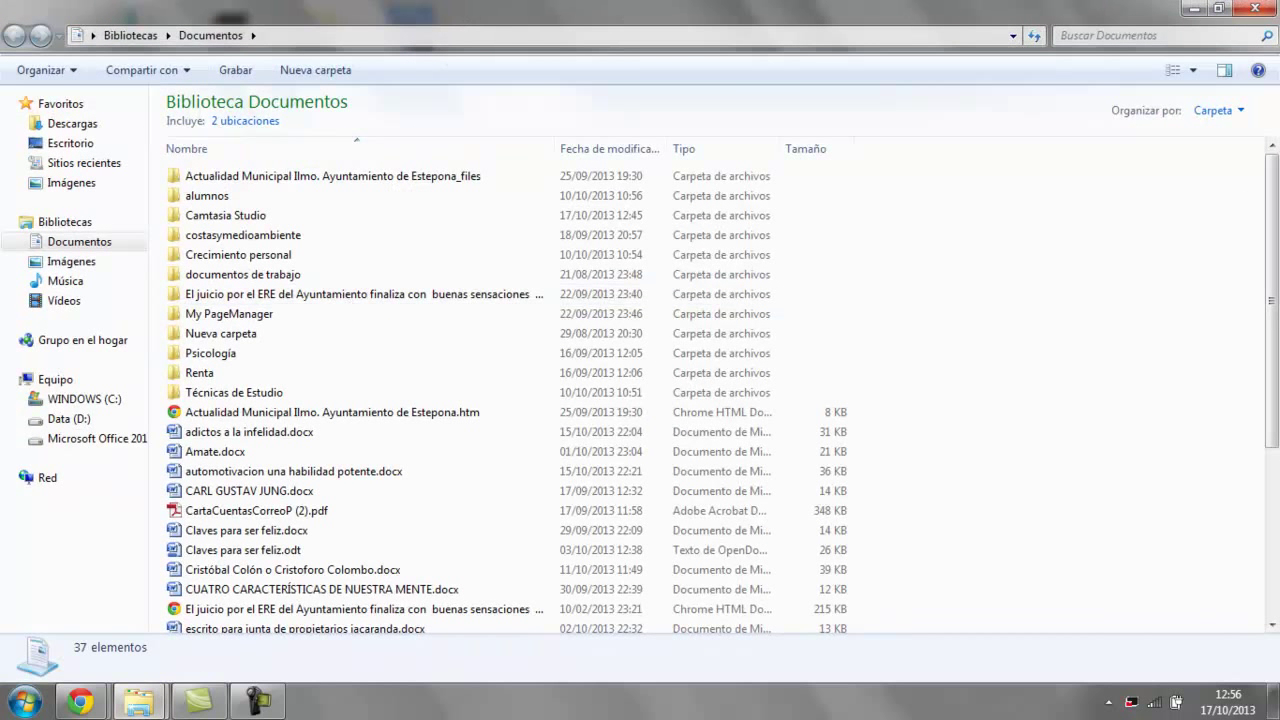
{"action": "left_click", "coordinate": [1218, 8]}
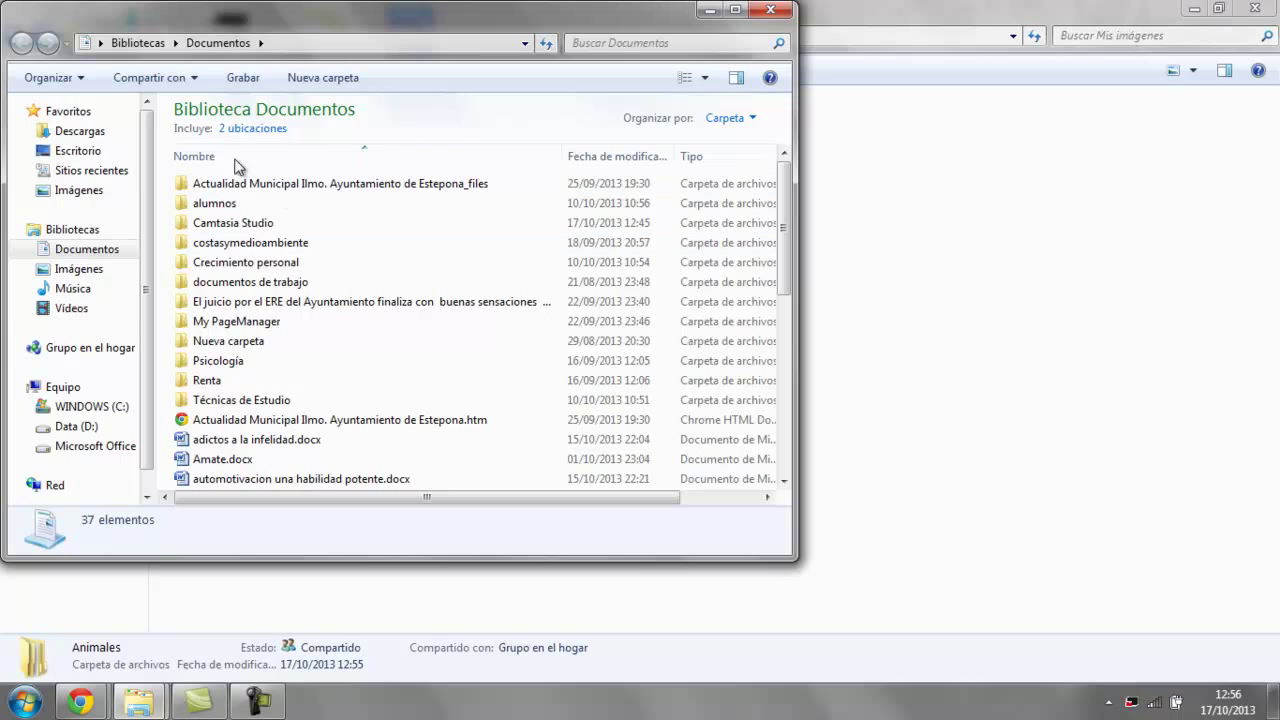
{"action": "left_click_drag", "start_coordinate": [606, 22], "coordinate": [929, 50]}
{"action": "double_click", "coordinate": [522, 401]}
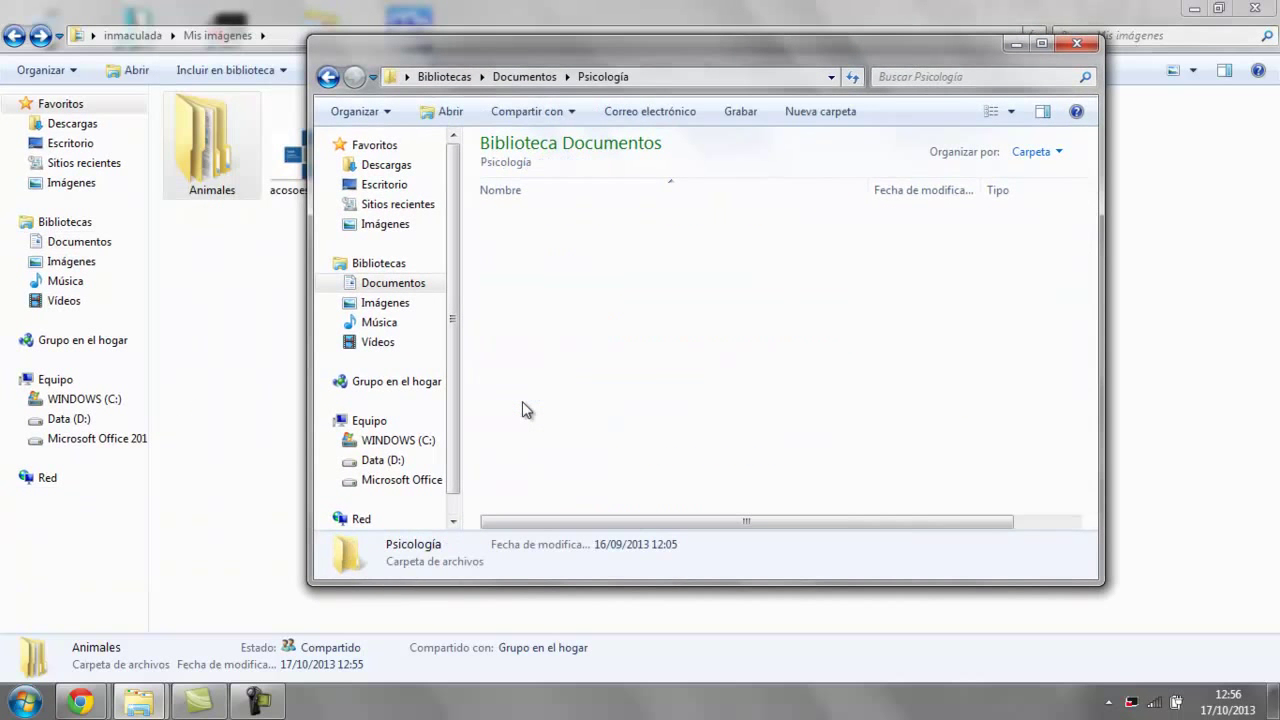
Step: Place the Psicología window beside the pictures in Mis imágenes and move acosoescolar01.jpg into the Psicología folder
{"action": "left_click_drag", "start_coordinate": [687, 49], "coordinate": [844, 59]}
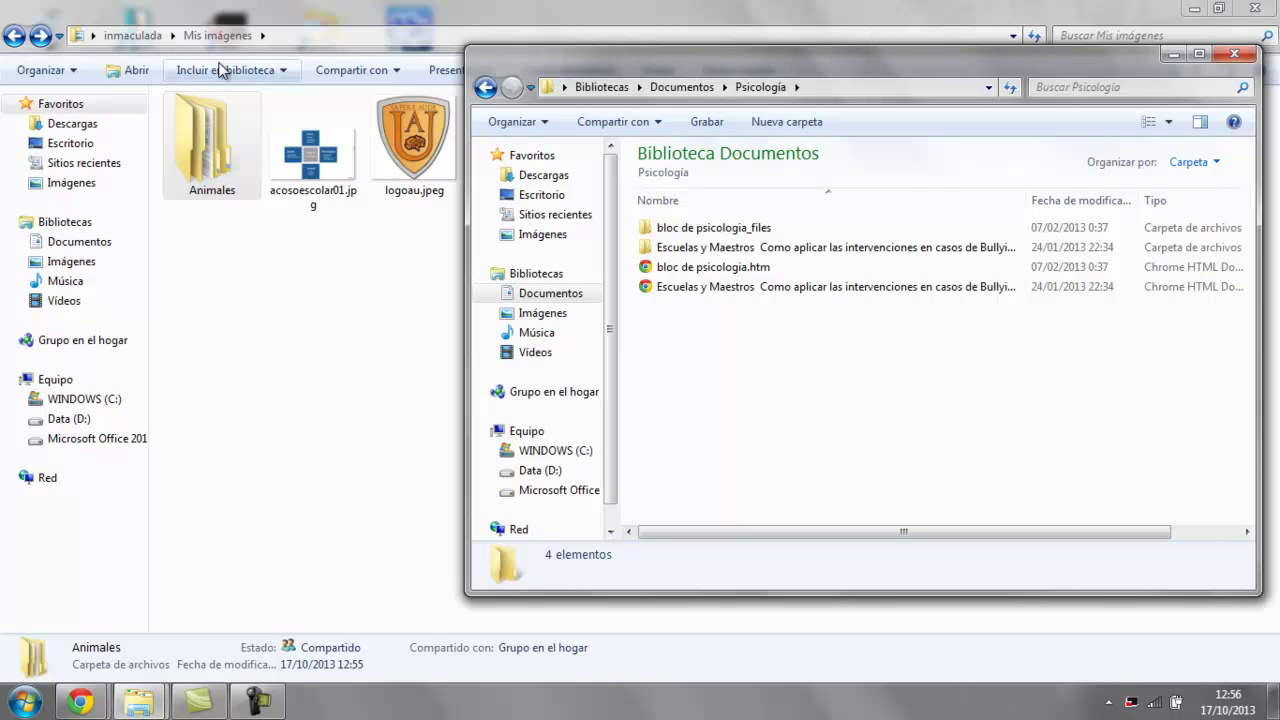
{"action": "left_click", "coordinate": [316, 158]}
{"action": "left_click_drag", "start_coordinate": [316, 158], "coordinate": [820, 441]}
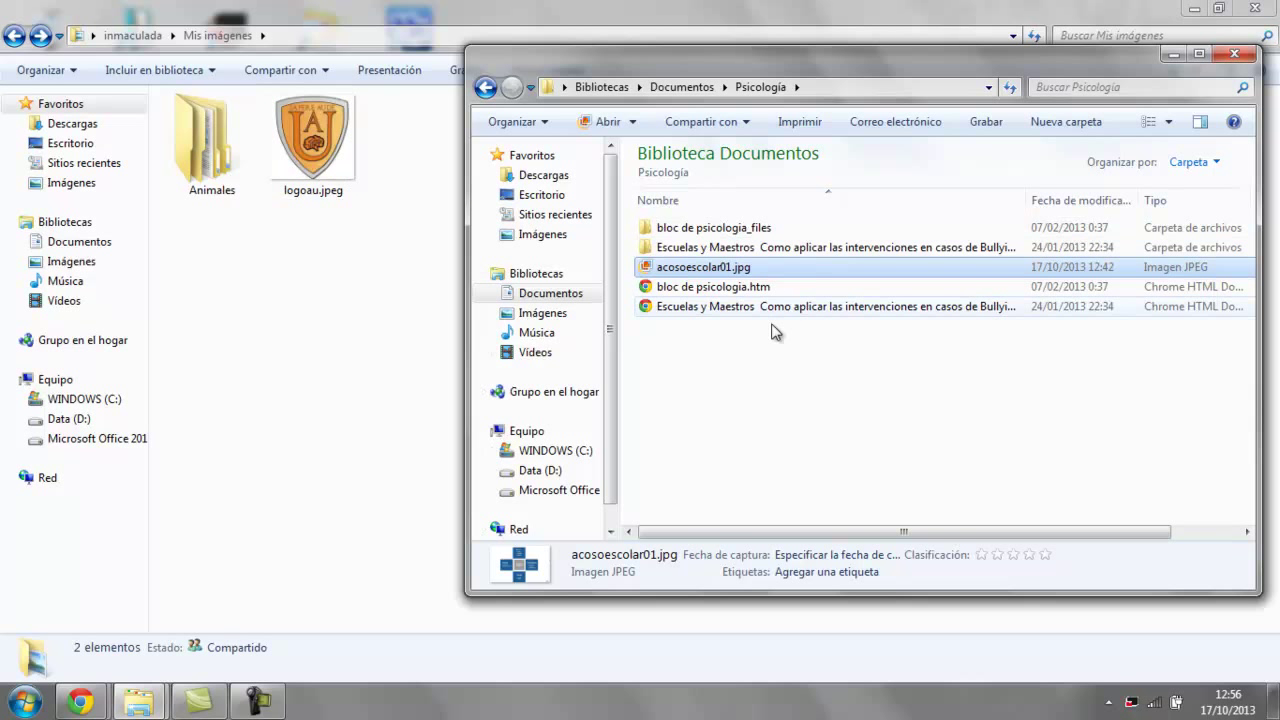
Step: Try the list, small and medium icon views in the Psicología folder and settle on Iconos grandes
{"action": "left_click", "coordinate": [1170, 122]}
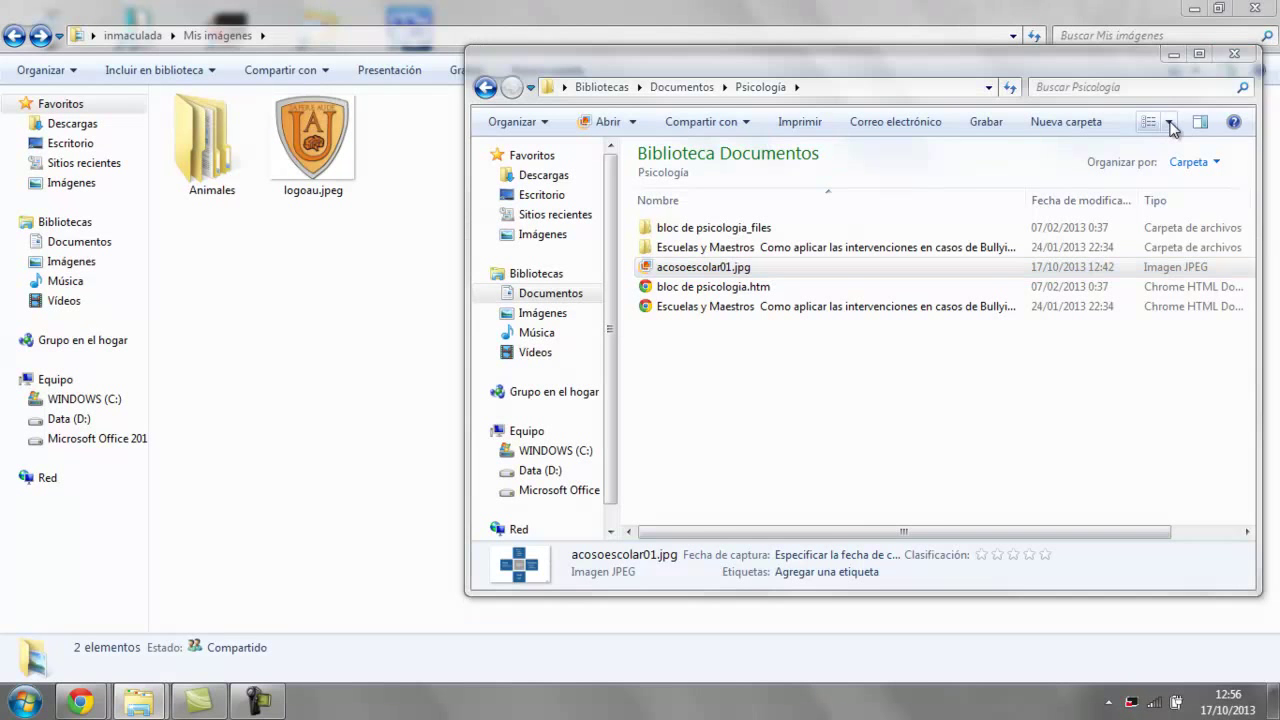
{"action": "left_click", "coordinate": [1178, 147]}
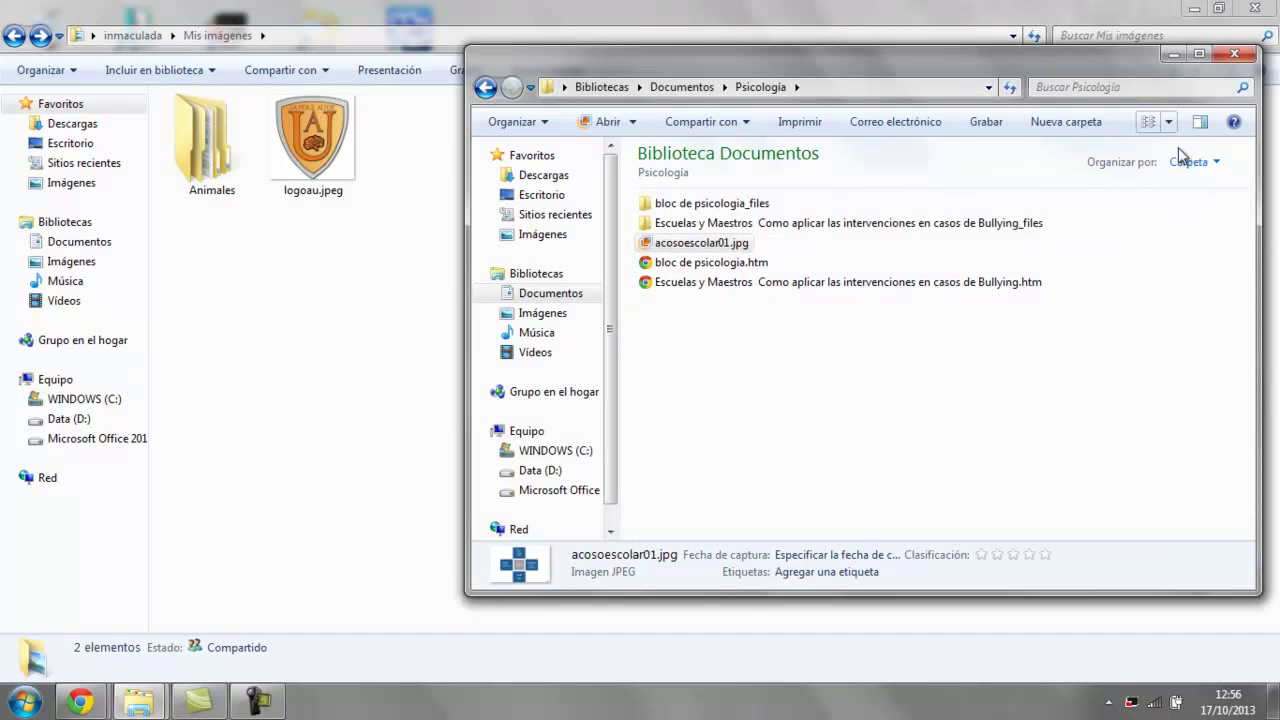
{"action": "left_click", "coordinate": [1170, 123]}
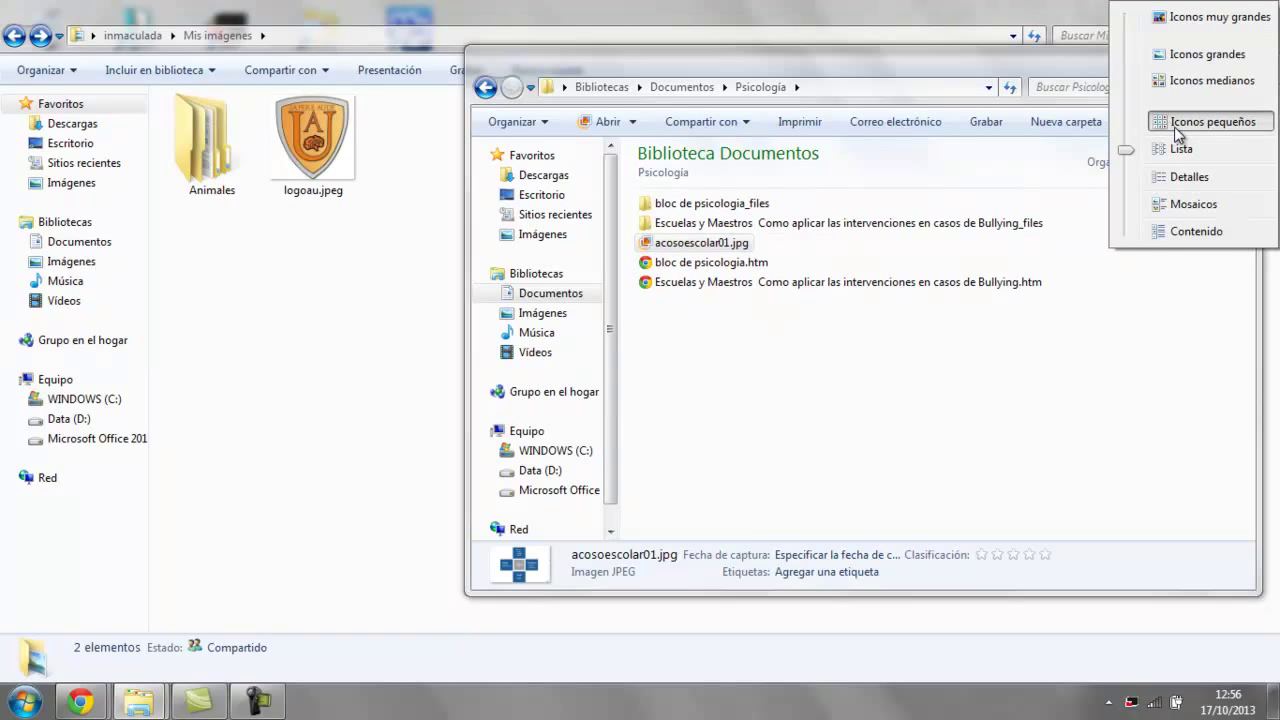
{"action": "left_click", "coordinate": [1180, 197]}
{"action": "left_click", "coordinate": [1169, 123]}
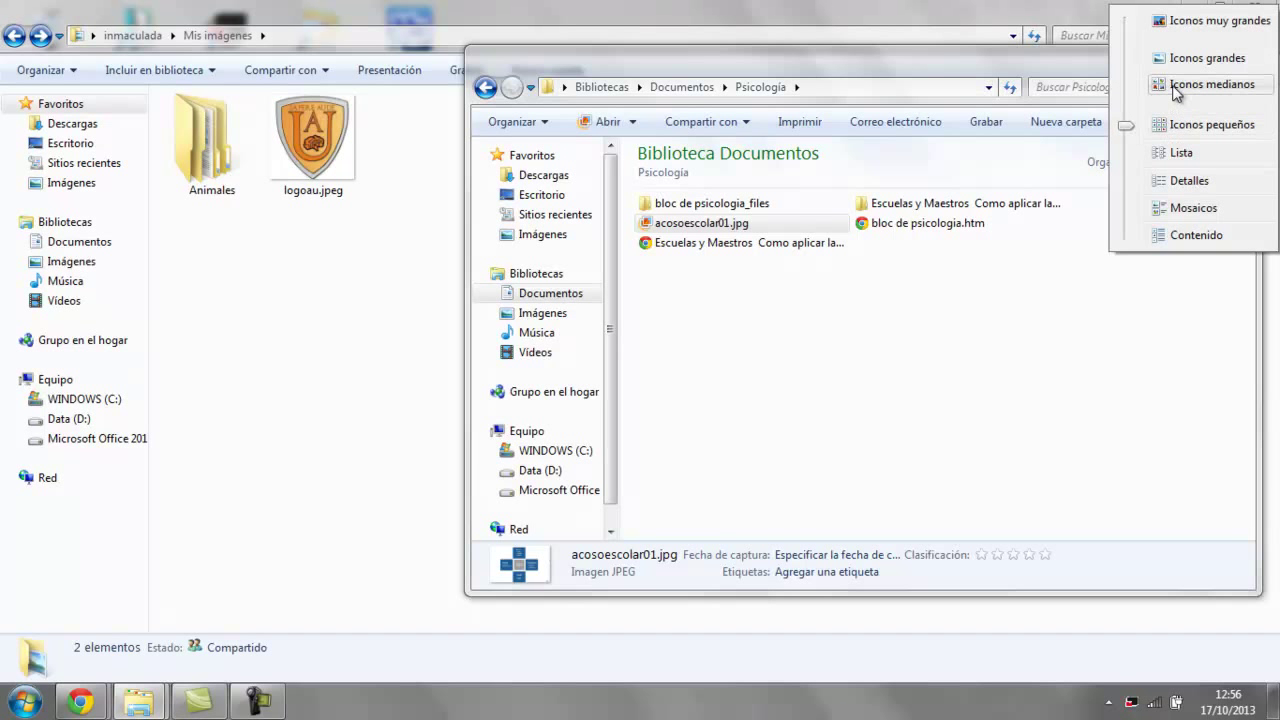
{"action": "left_click", "coordinate": [1175, 88]}
{"action": "left_click", "coordinate": [1170, 123]}
{"action": "left_click", "coordinate": [1171, 87]}
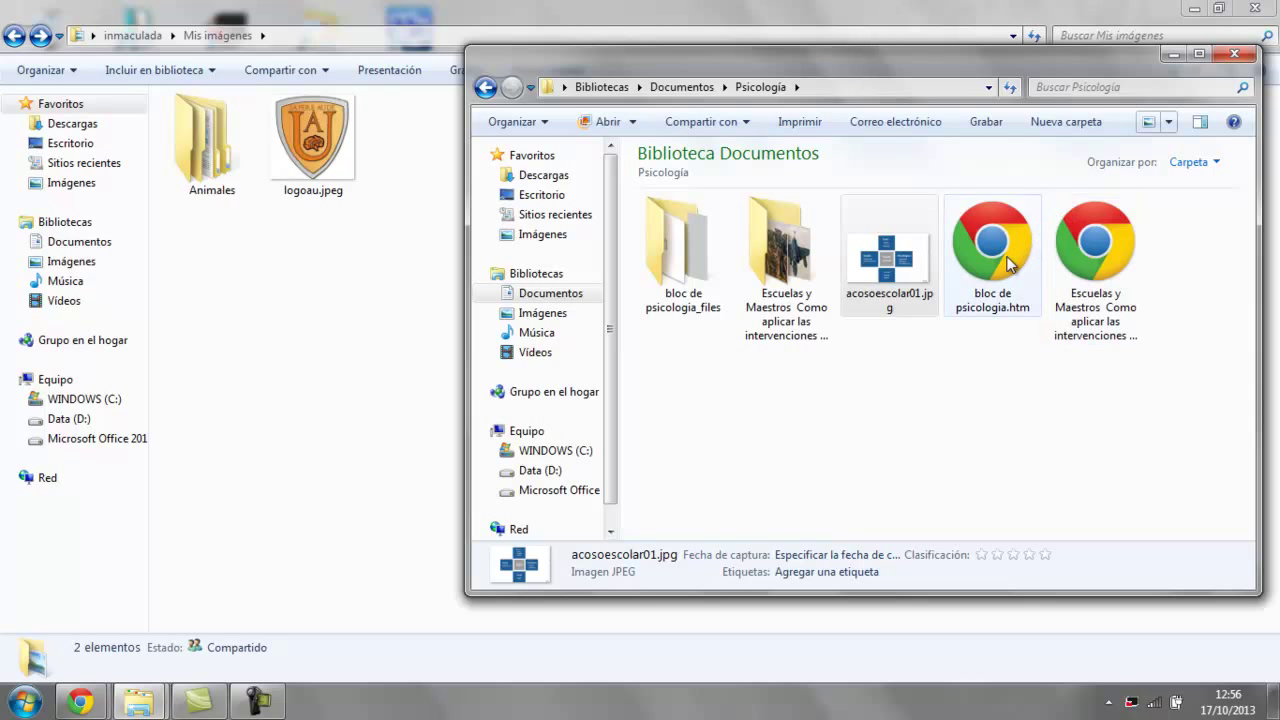